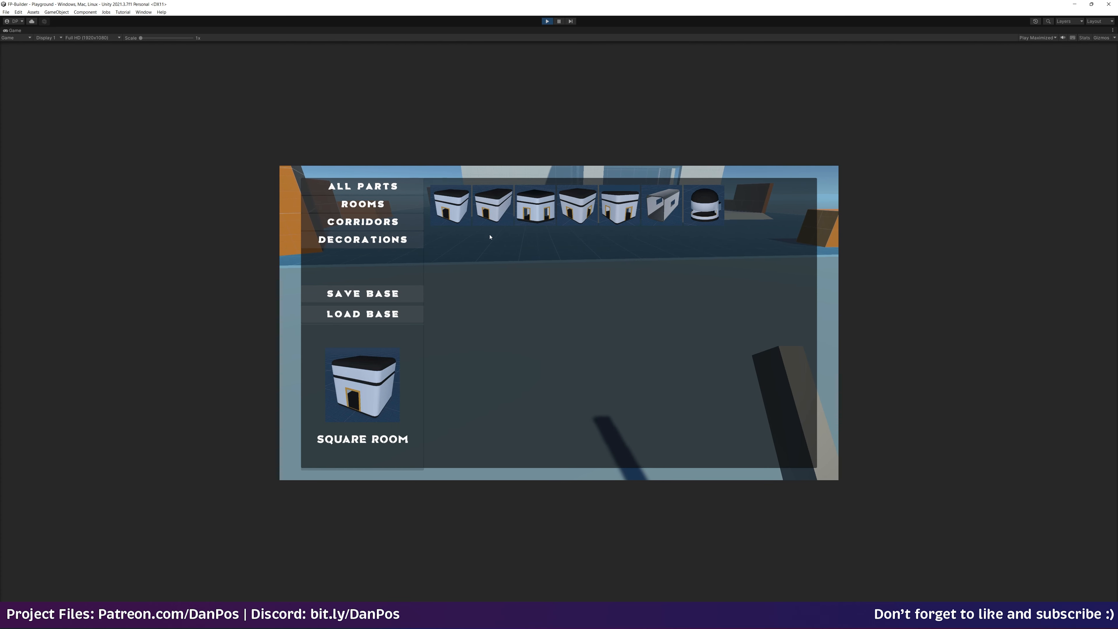
Choose the square room part and place two adjoining rooms on the ground.
left_click(456, 202)
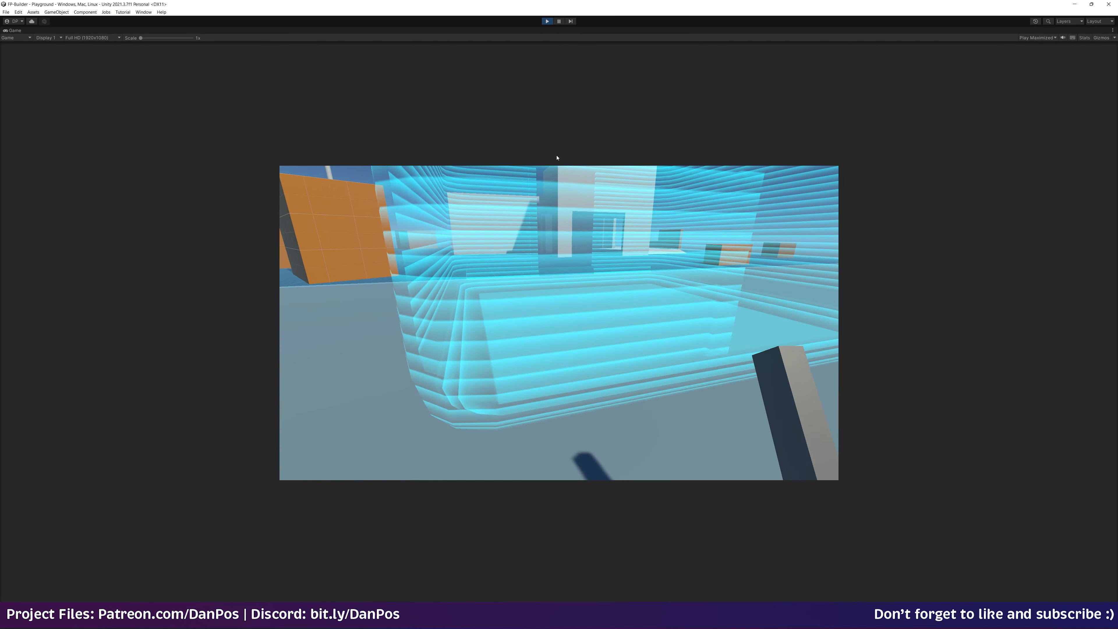
left_click(582, 129)
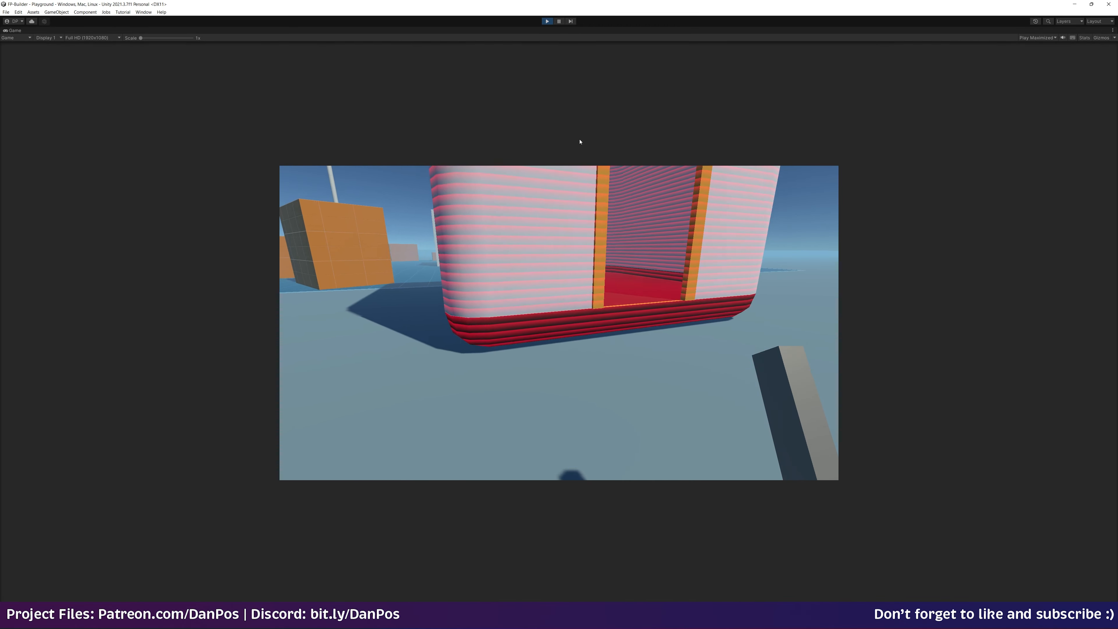
left_click(801, 160)
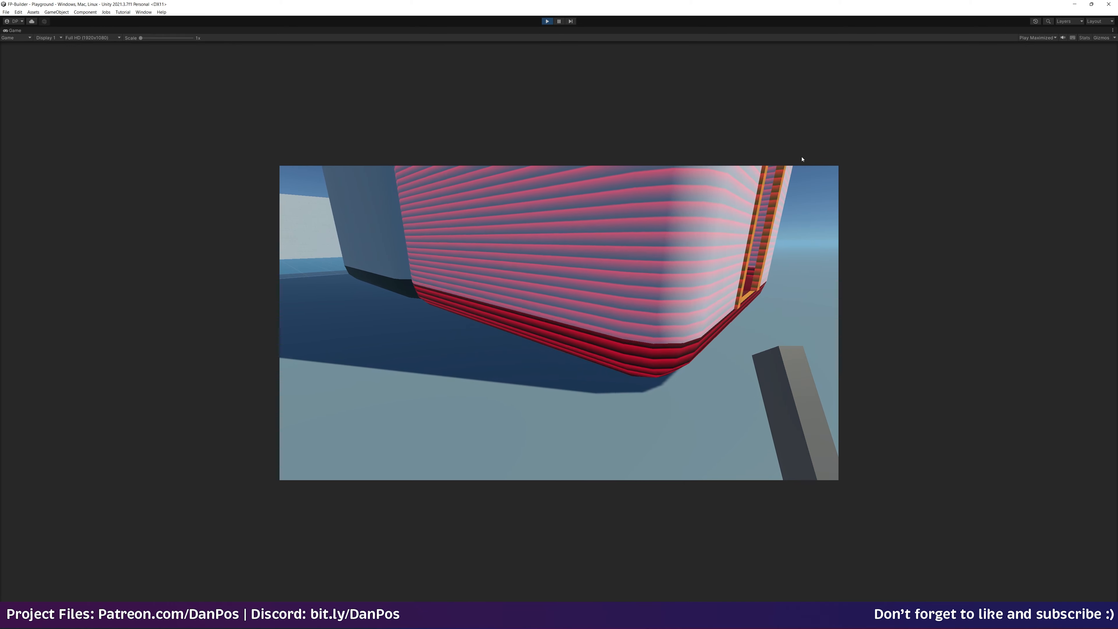
Choose the Corridor Straight part and attach it to the doorway of the nearer square room.
key("Tab")
left_click(670, 212)
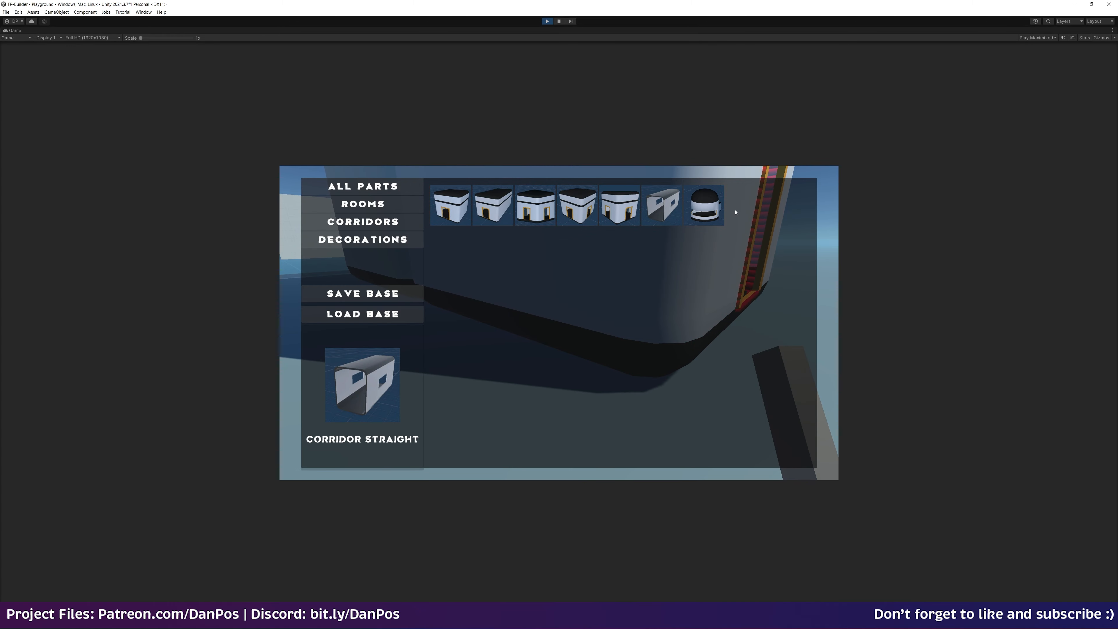
key("Tab")
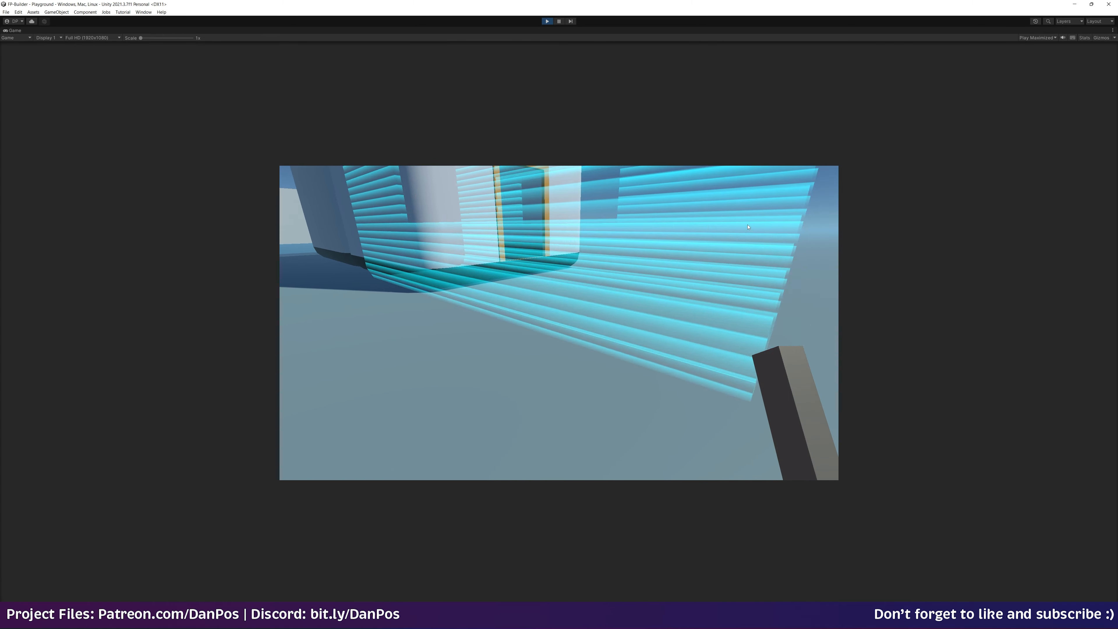
left_click(674, 269)
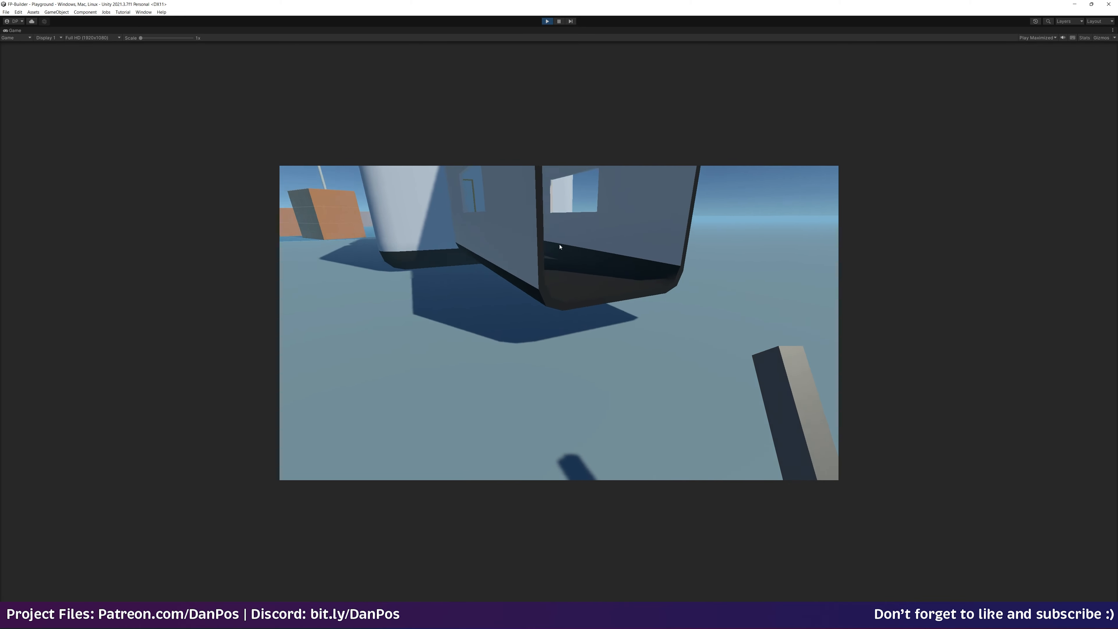
Examine the built base from above, then walk through the corridor and both connected rooms.
key("d")
key("w")
key("space")
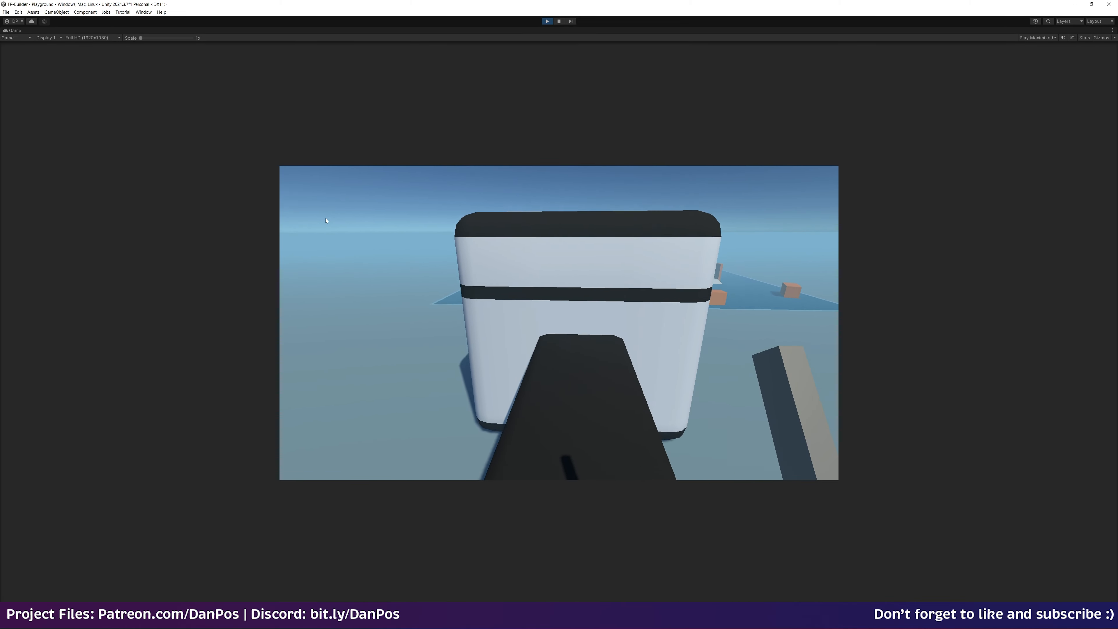
key("s")
key("space")
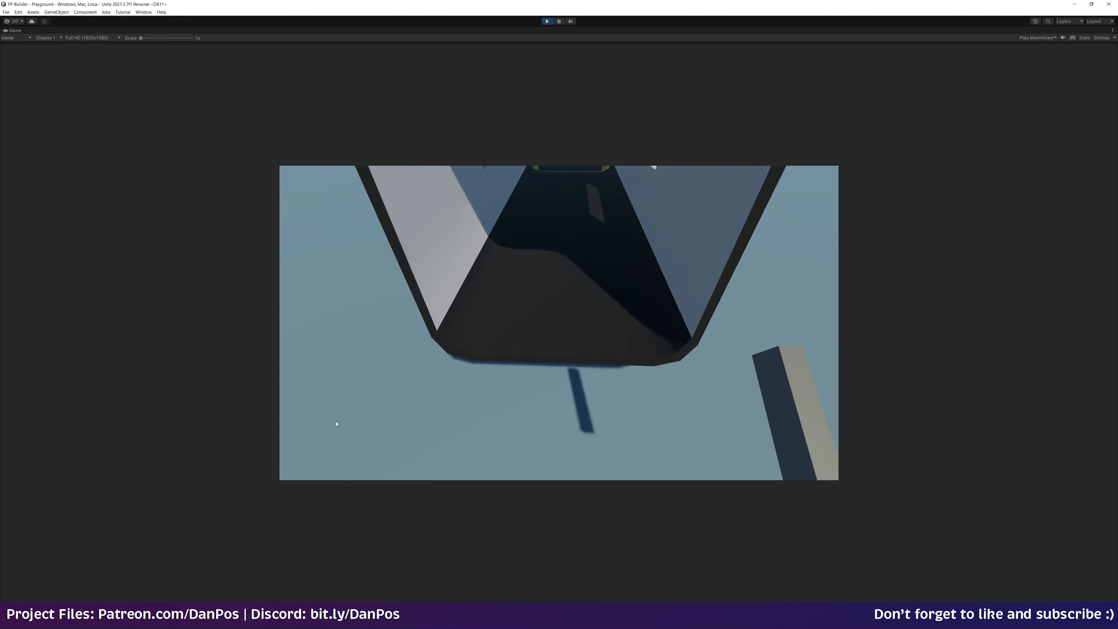
key("w")
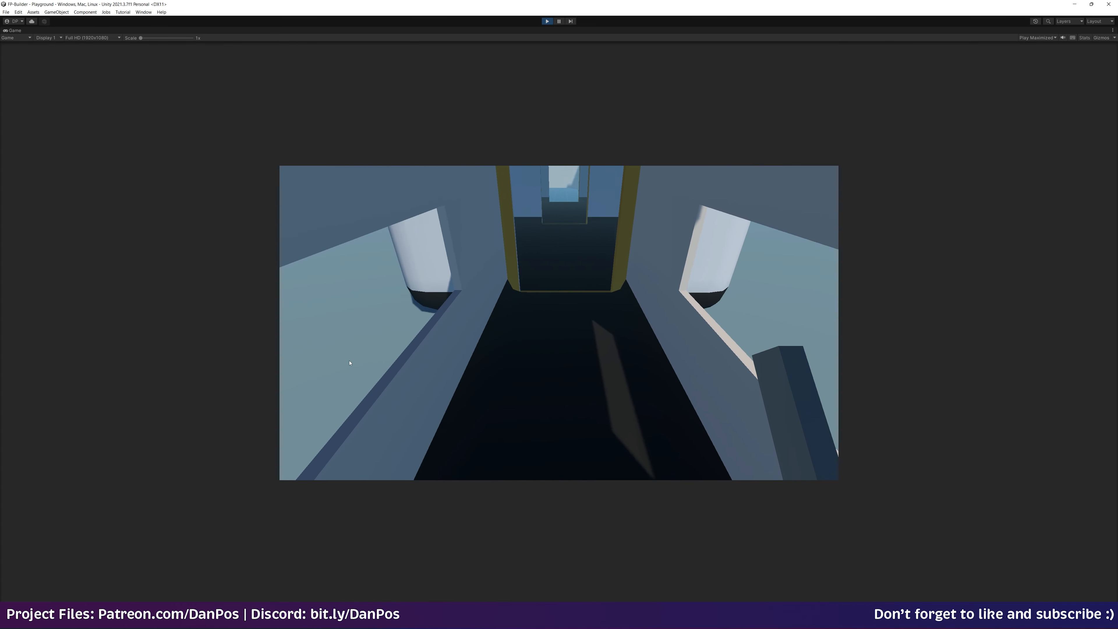
key("w")
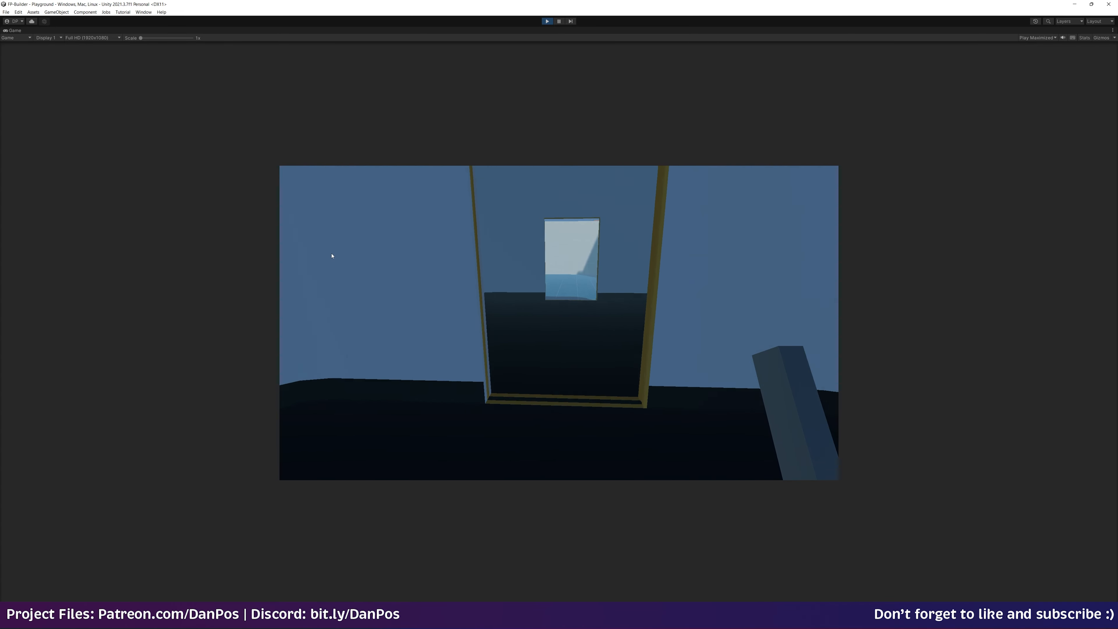
key("w")
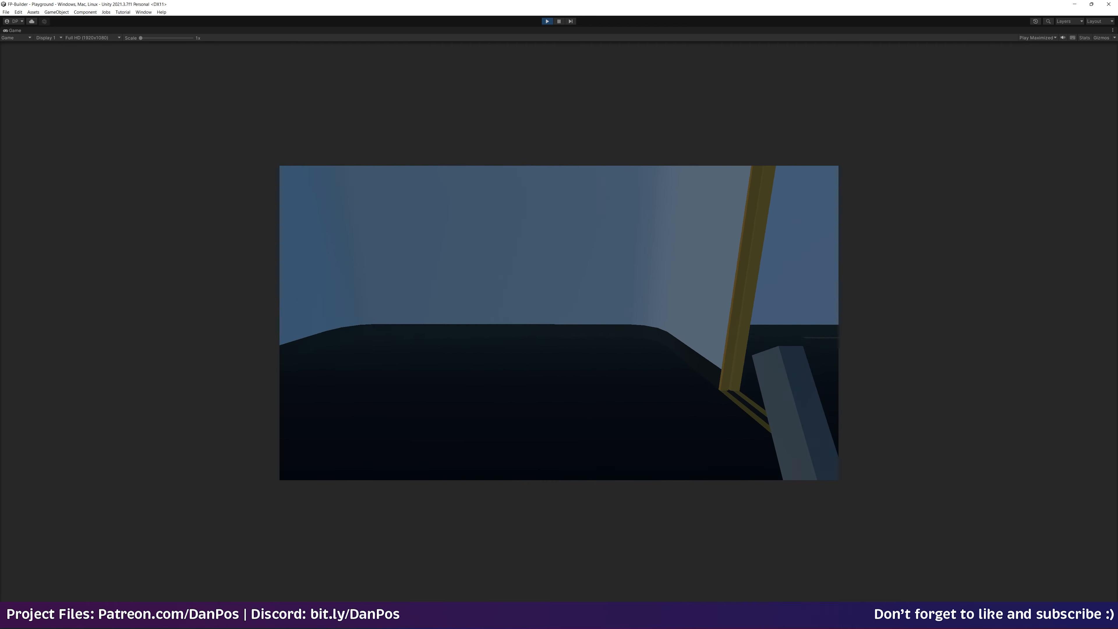
key("w")
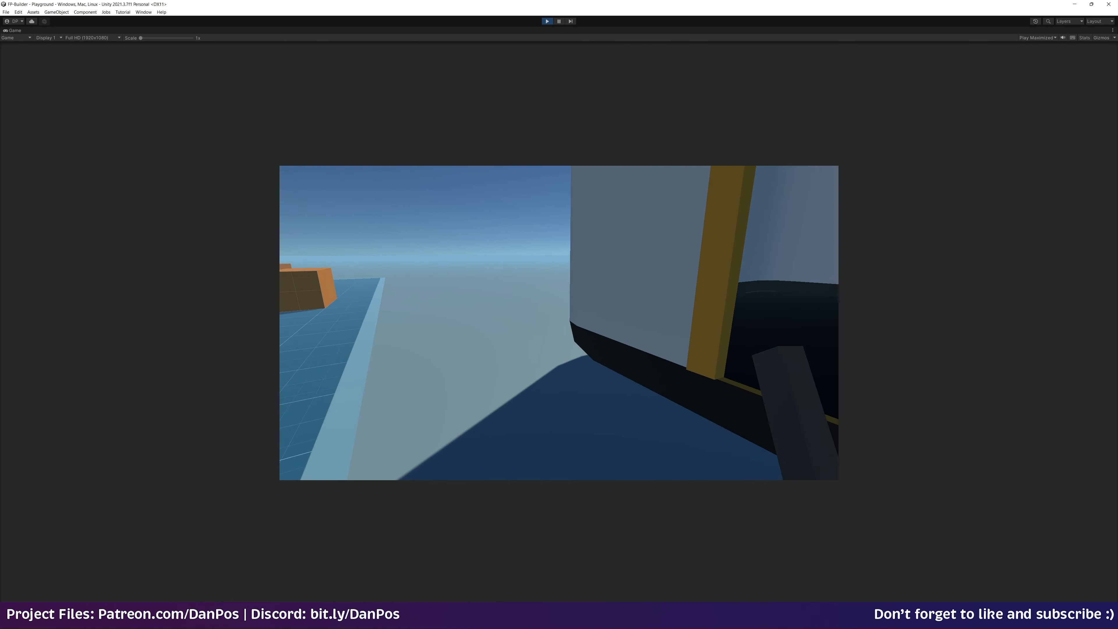
Save the base and restart play mode.
key("s")
key("Tab")
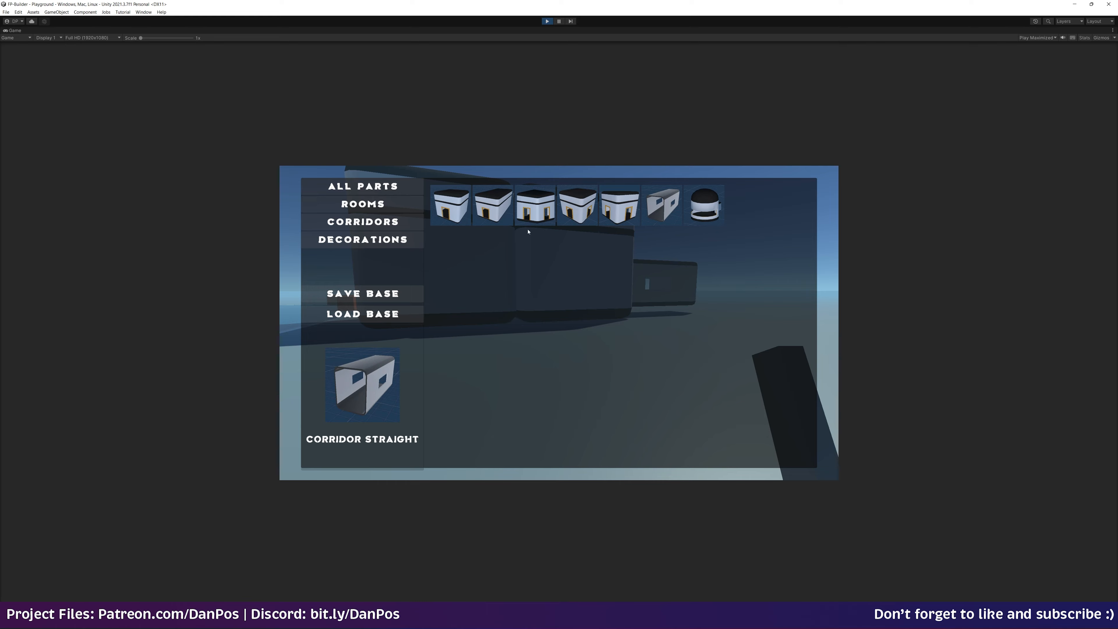
key("Tab")
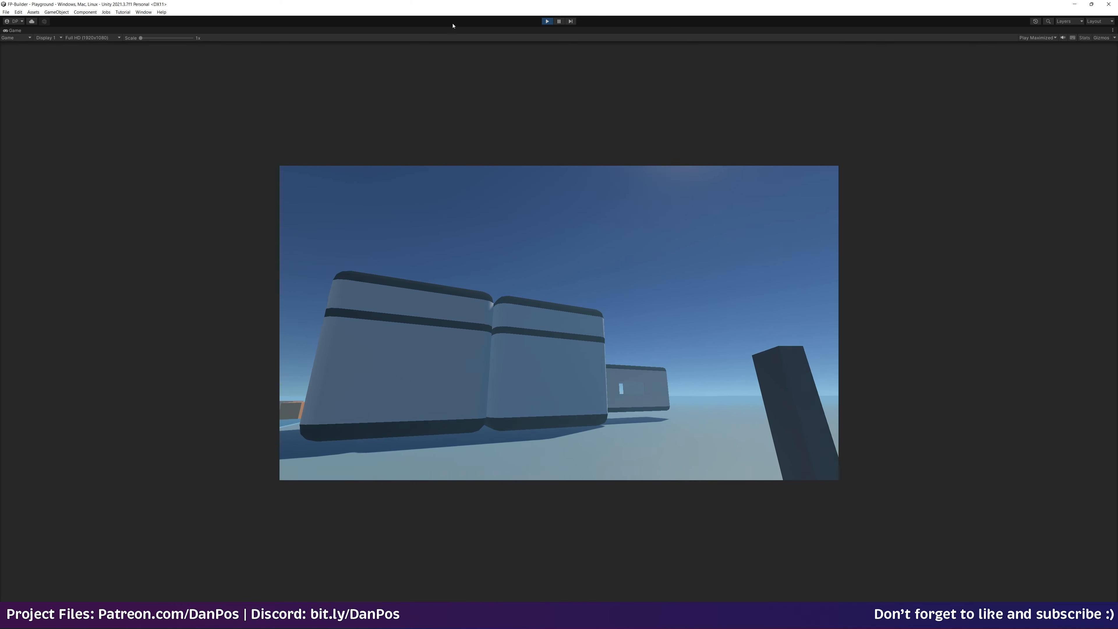
left_click(546, 22)
left_click(547, 22)
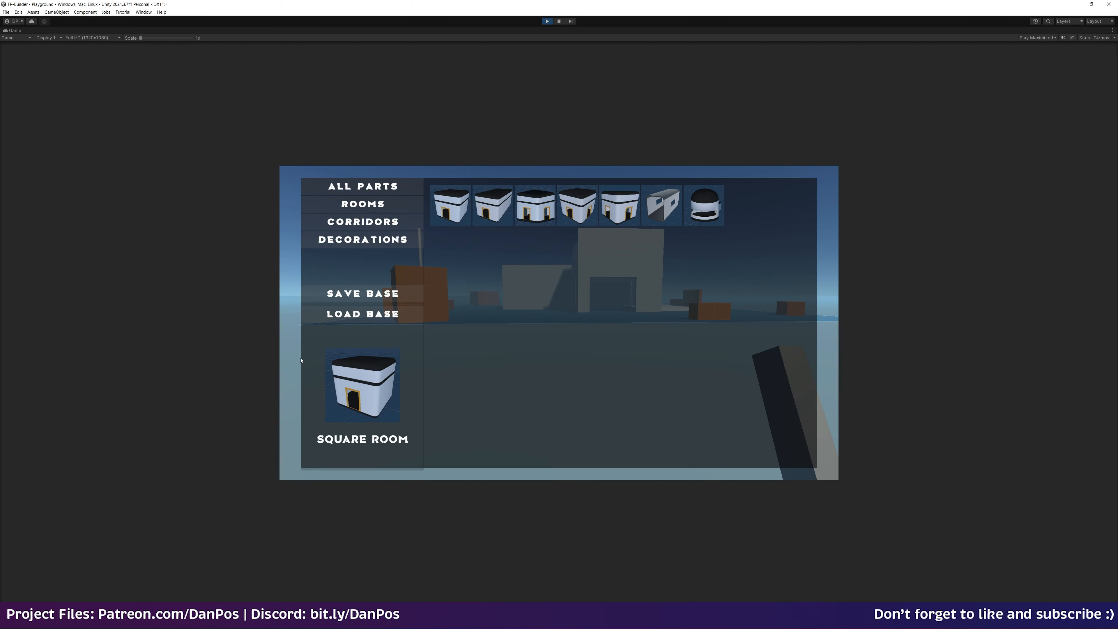
Load the saved base and move out of the corridor to view the rooms from outside.
left_click(349, 314)
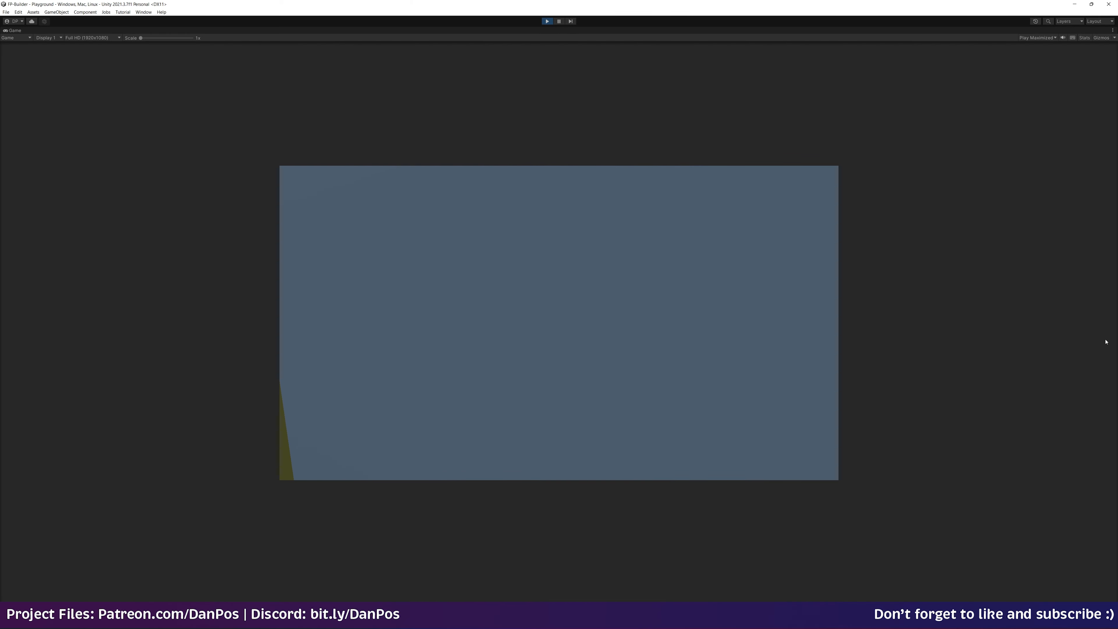
key("s")
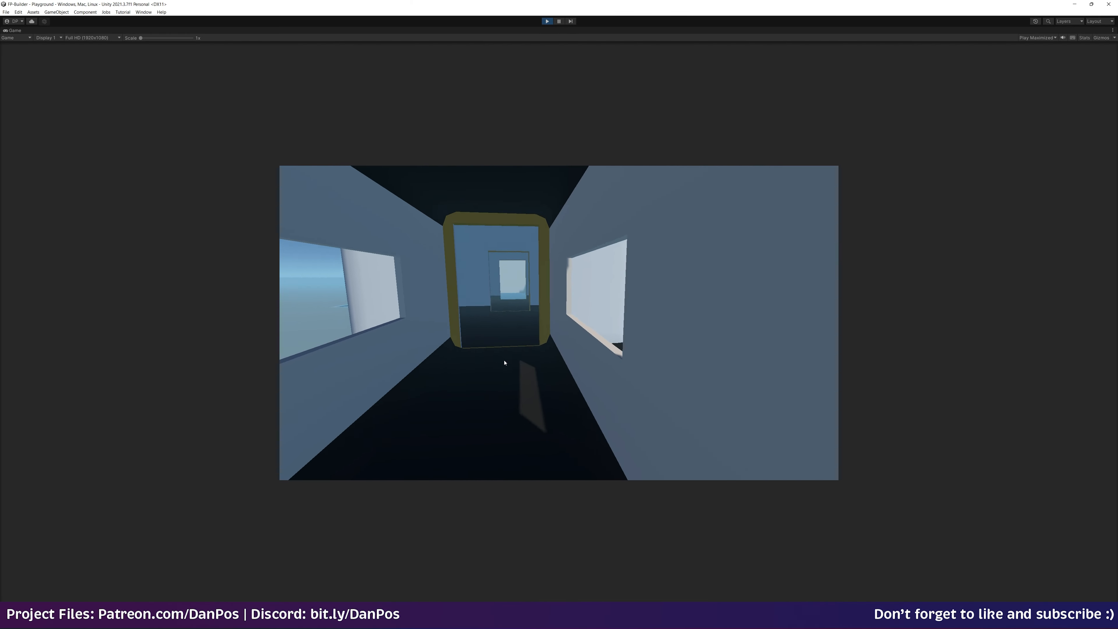
key("a")
key("space")
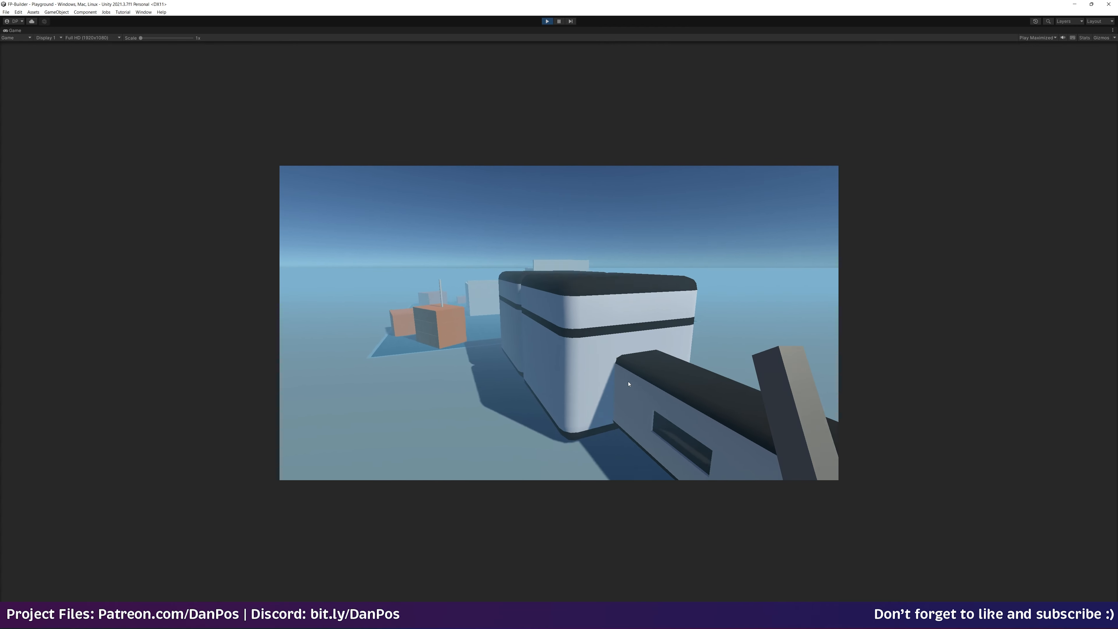
key("a")
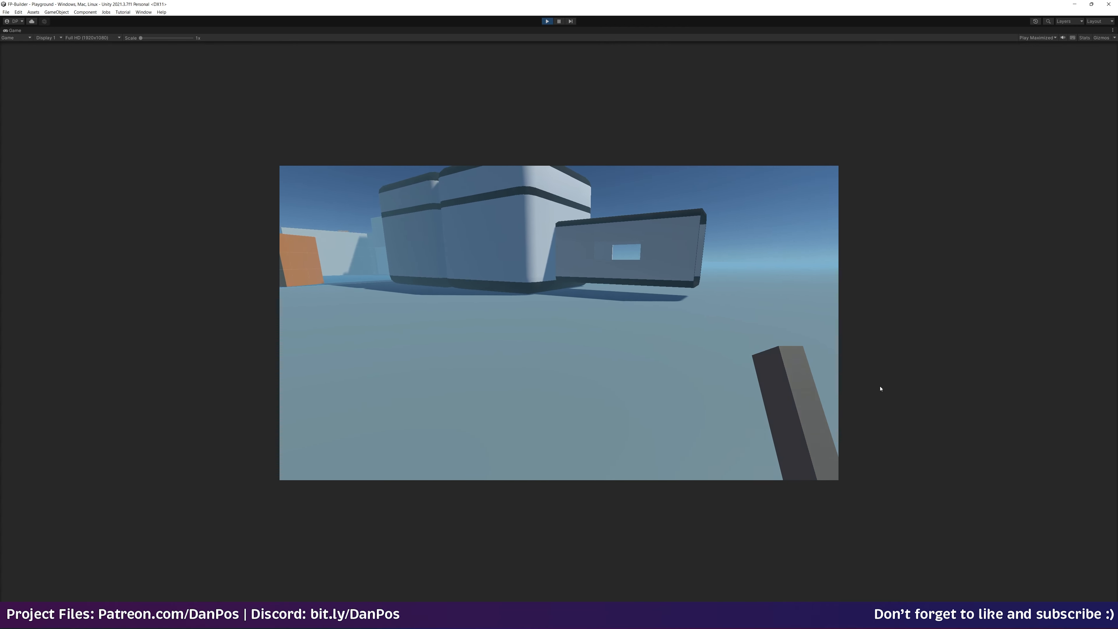
Choose the round domed room part and attach it to the open end of the corridor.
key("Tab")
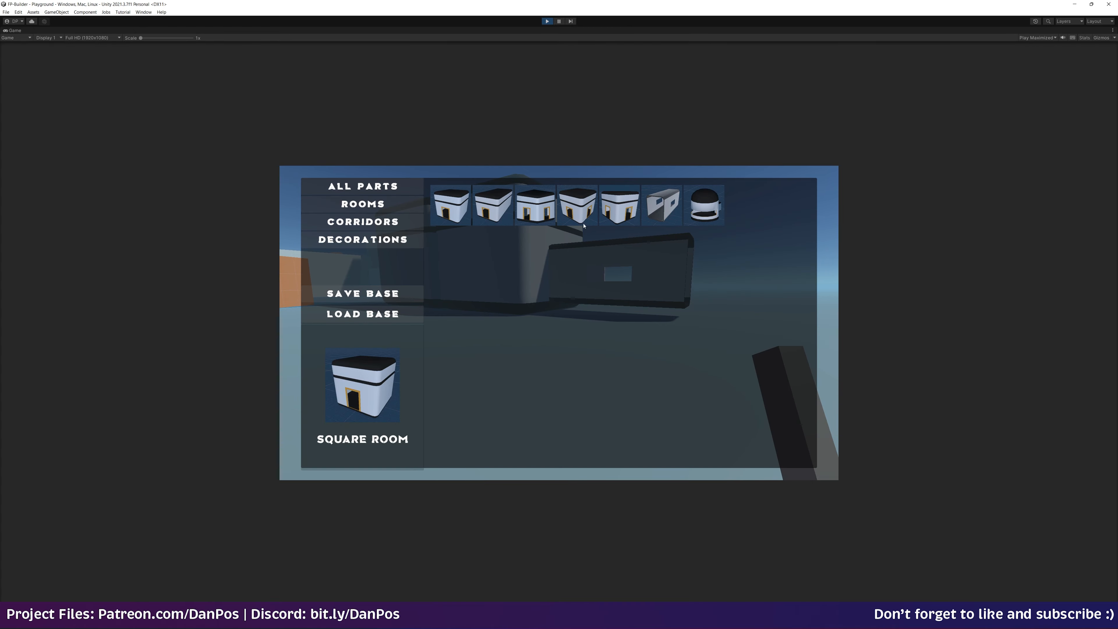
left_click(704, 206)
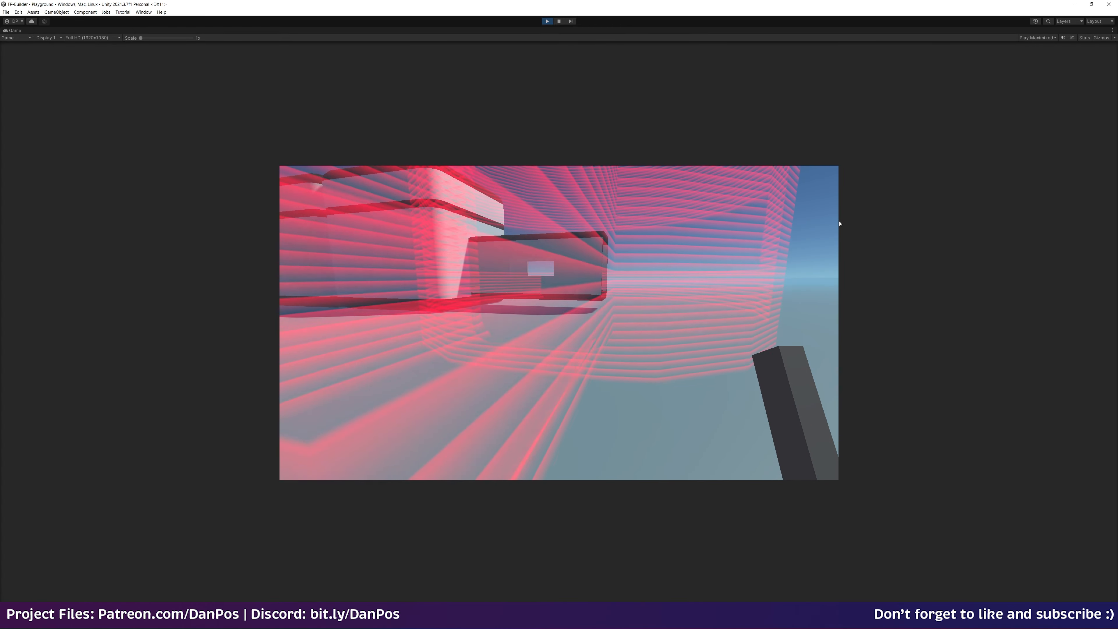
key("d")
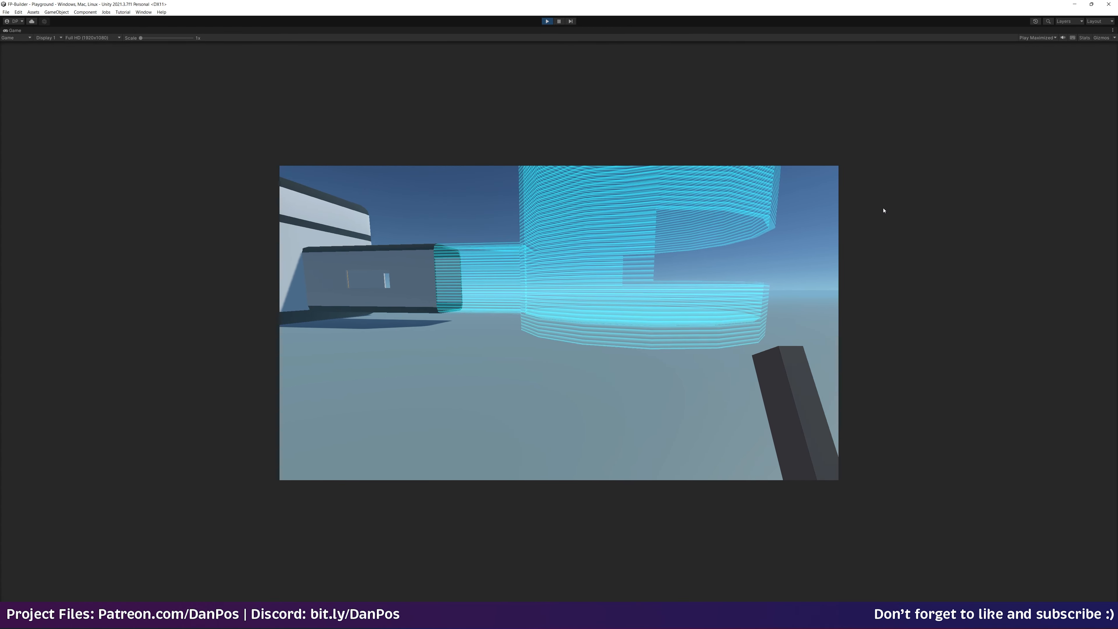
left_click(884, 210)
Inspect the round domed room and the extended base from several sides, and stop play mode.
key("w")
key("d")
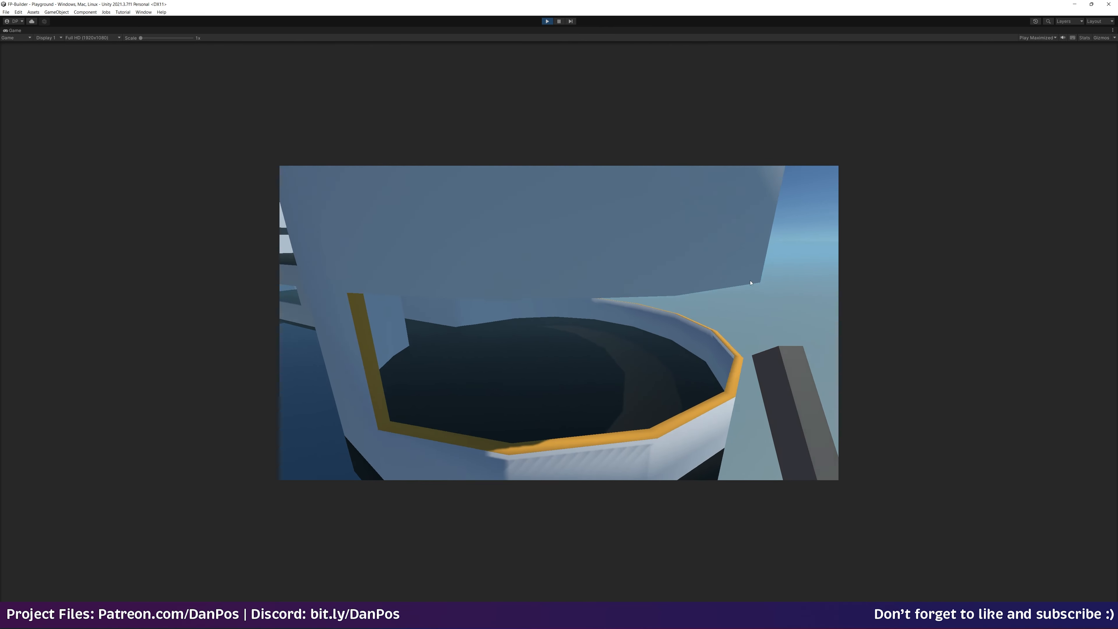
key("s")
key("d")
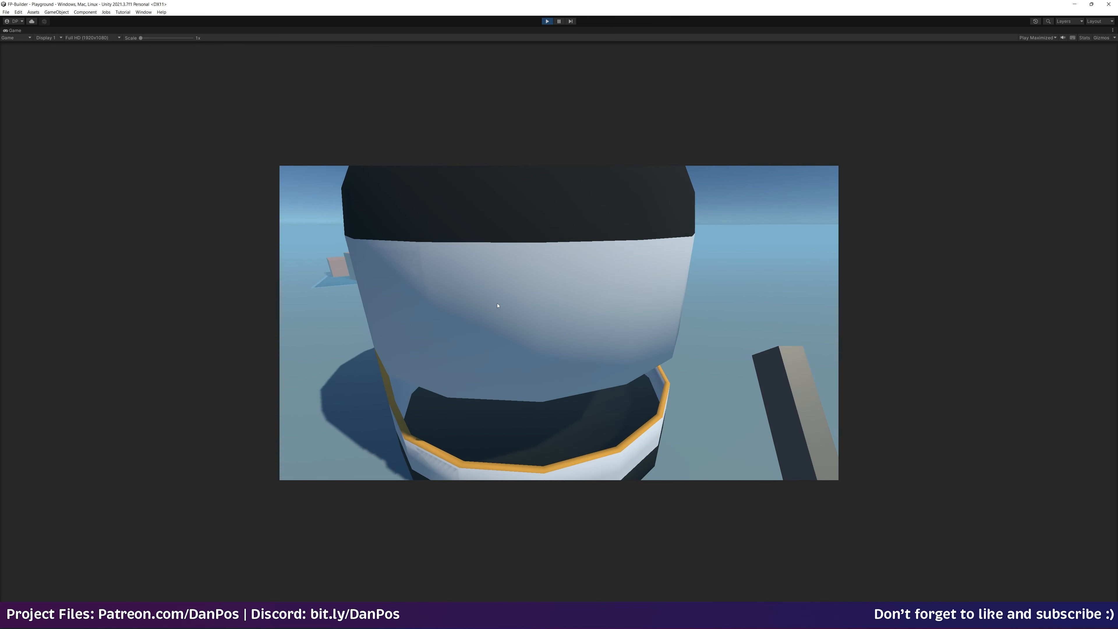
key("s")
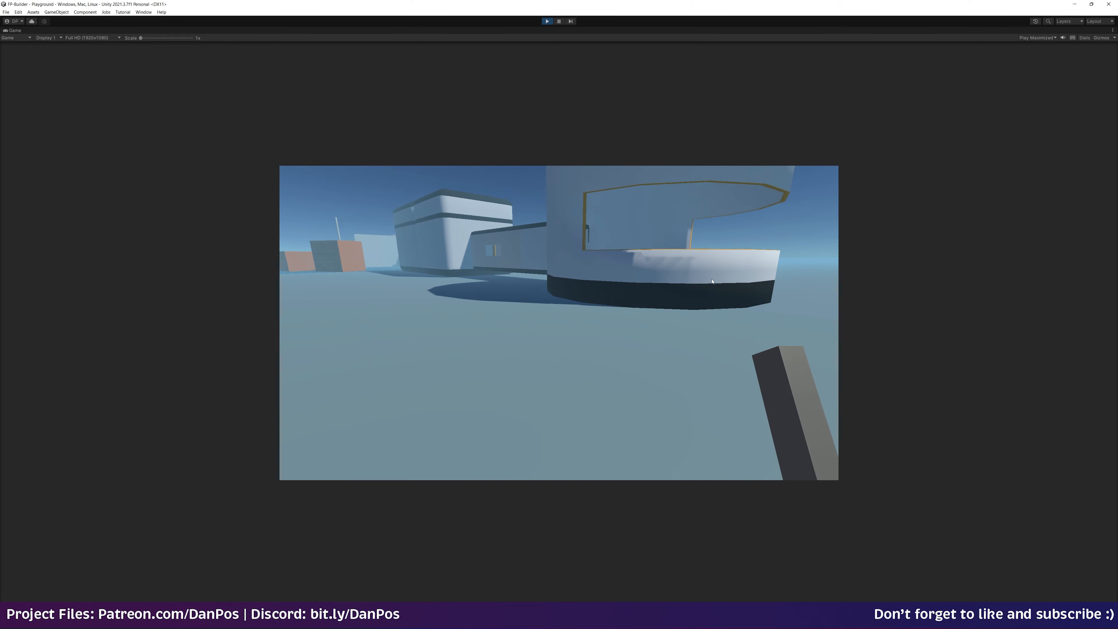
key("a")
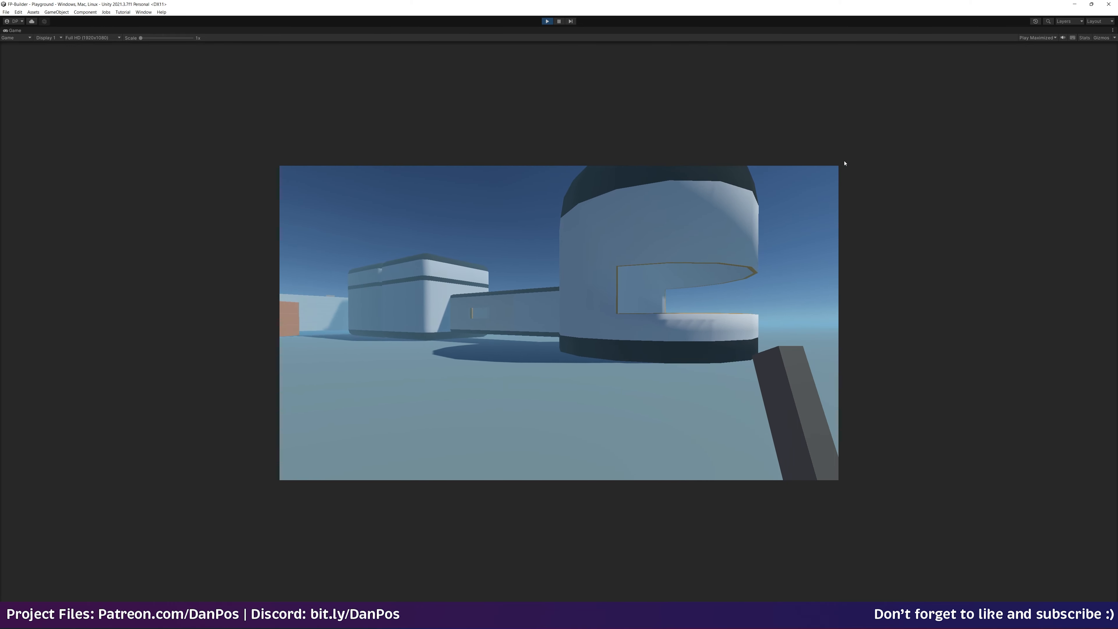
key("ctrl+p")
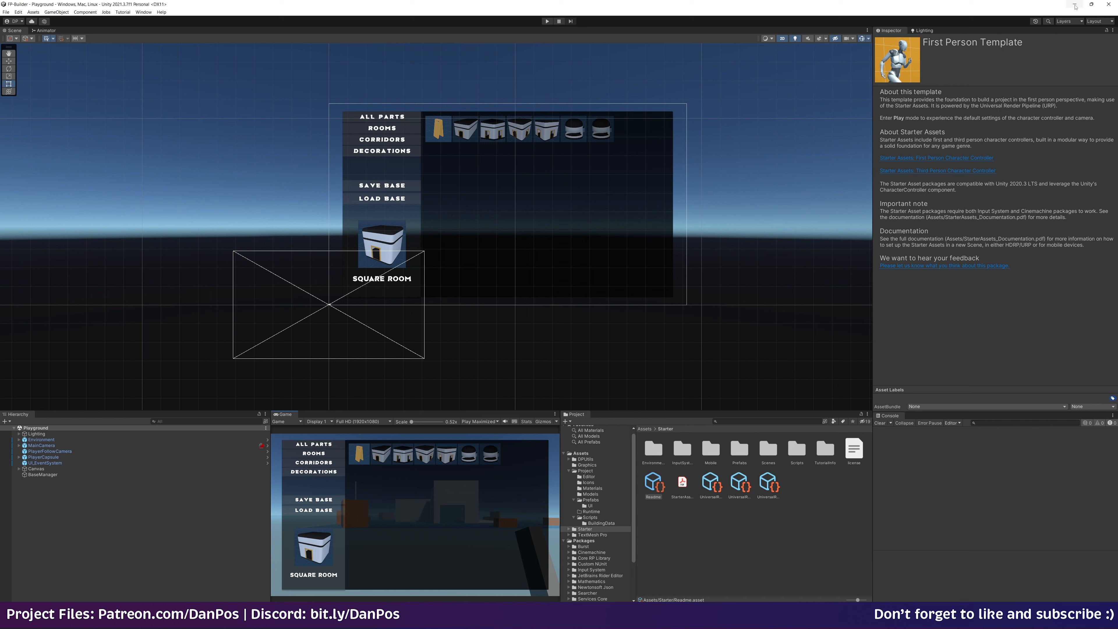
Switch to Unity Hub and start a new project with editor version 2021.3.7f1 LTS.
left_click(1074, 6)
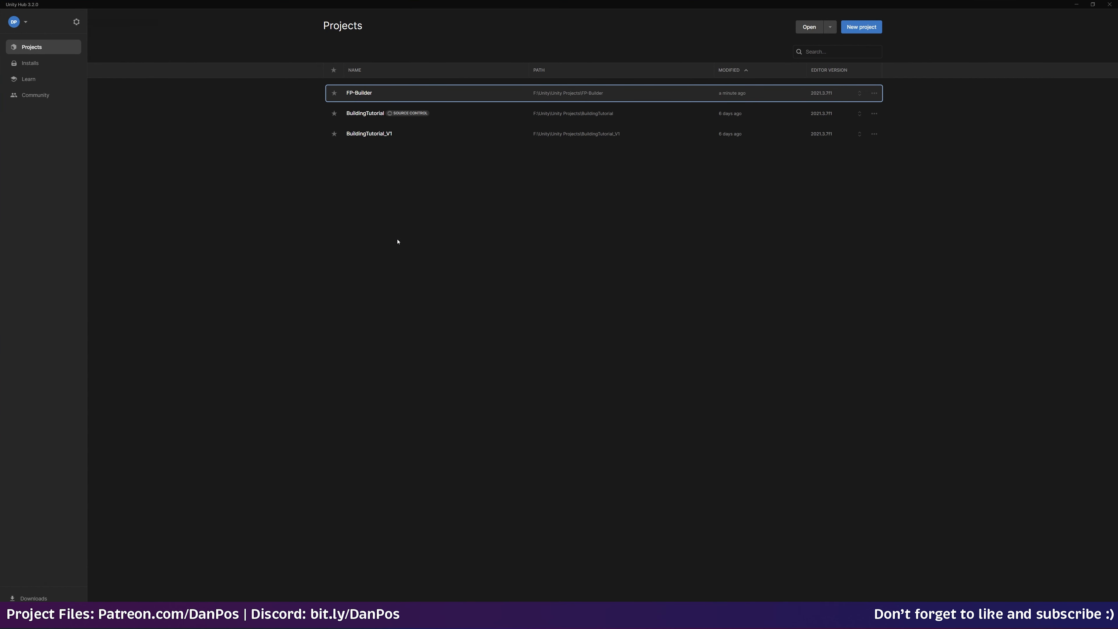
left_click(635, 270)
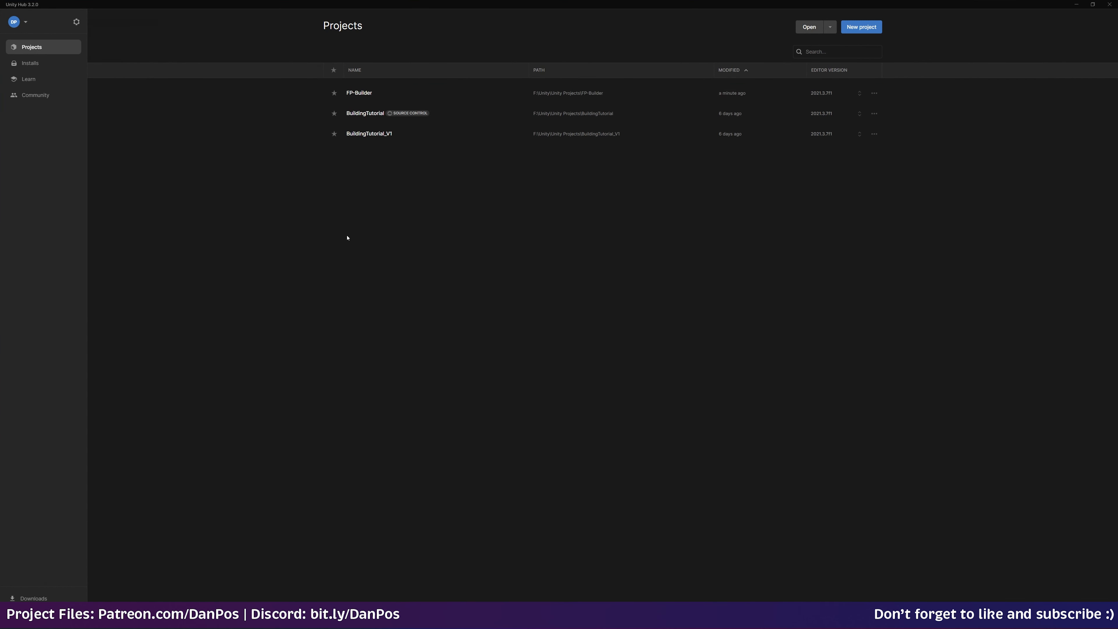
left_click(860, 28)
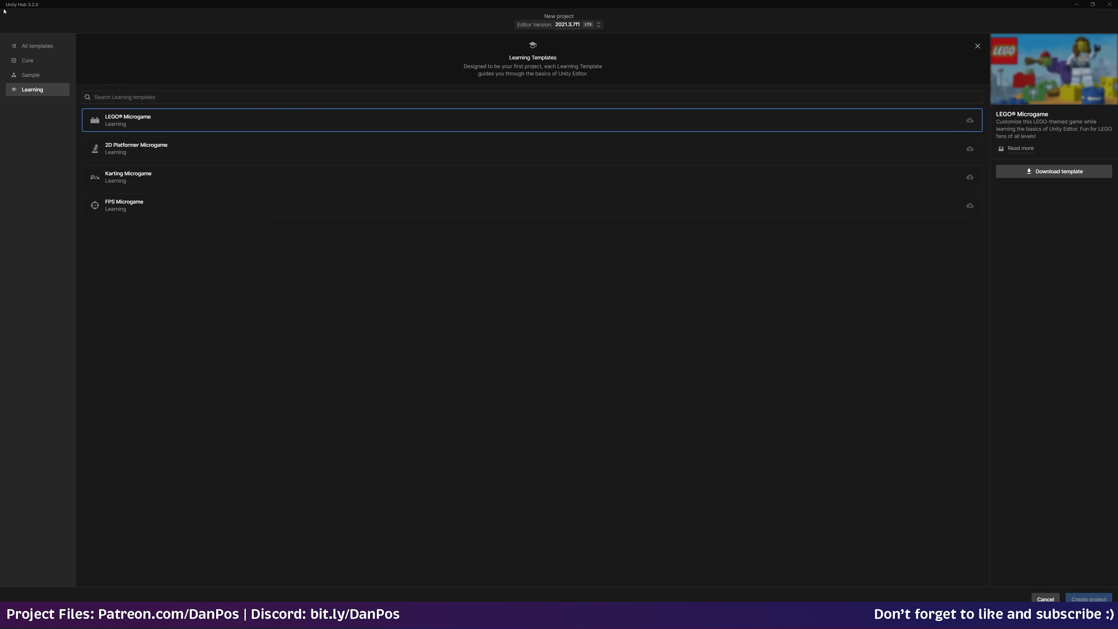
left_click(577, 25)
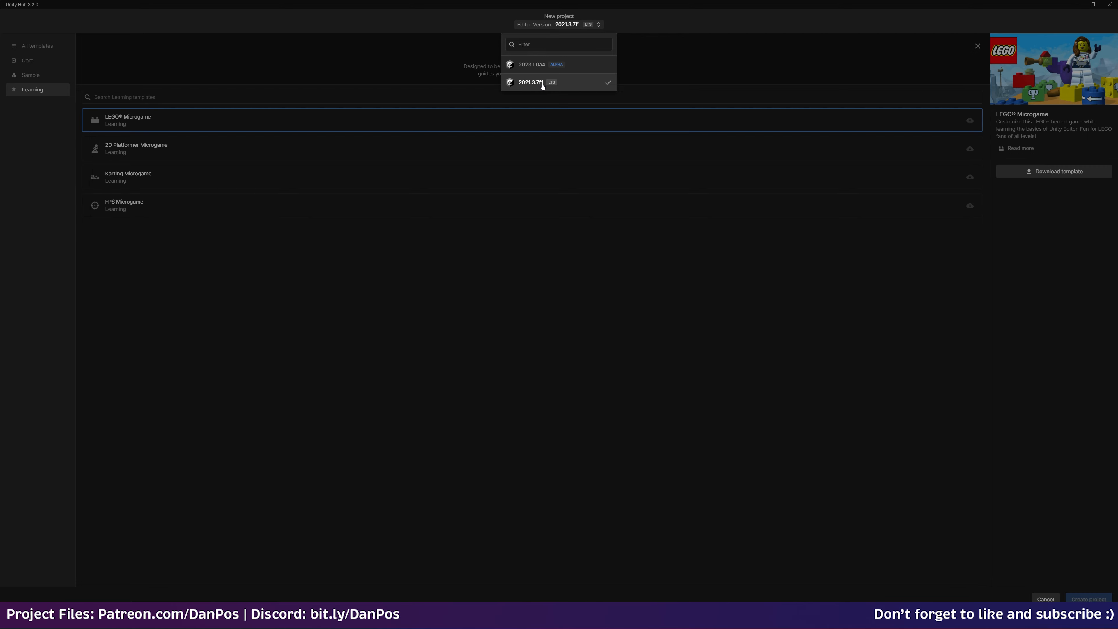
left_click(600, 83)
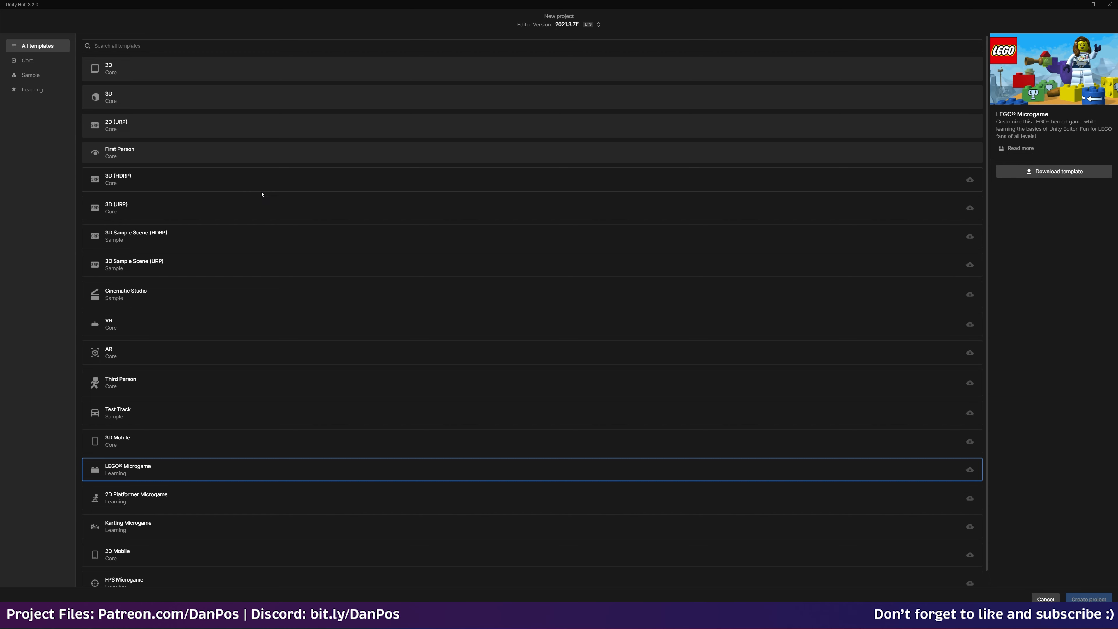
Select the First Person core template from the list of all templates and open its detailed description.
scroll(260, 406, "down", 1)
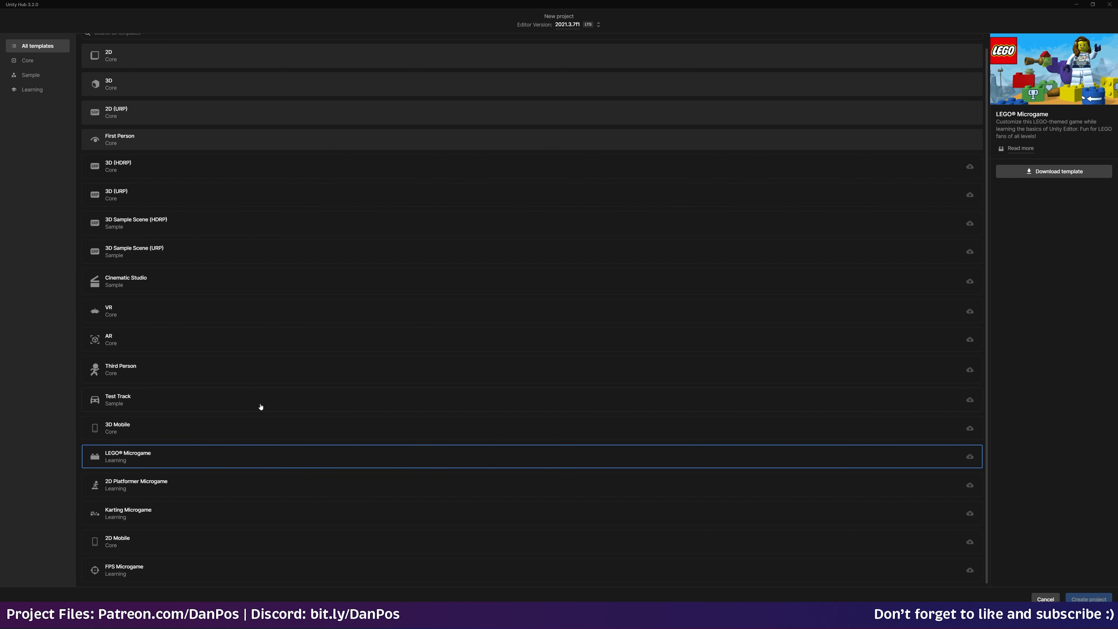
scroll(184, 160, "up", 1)
left_click(187, 152)
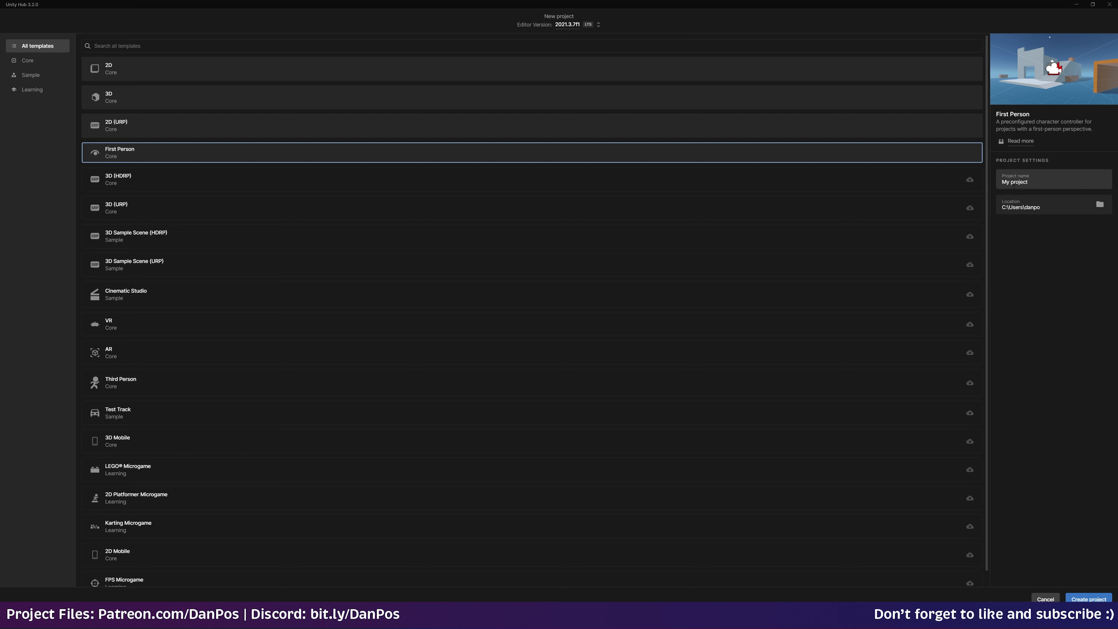
left_click(1005, 141)
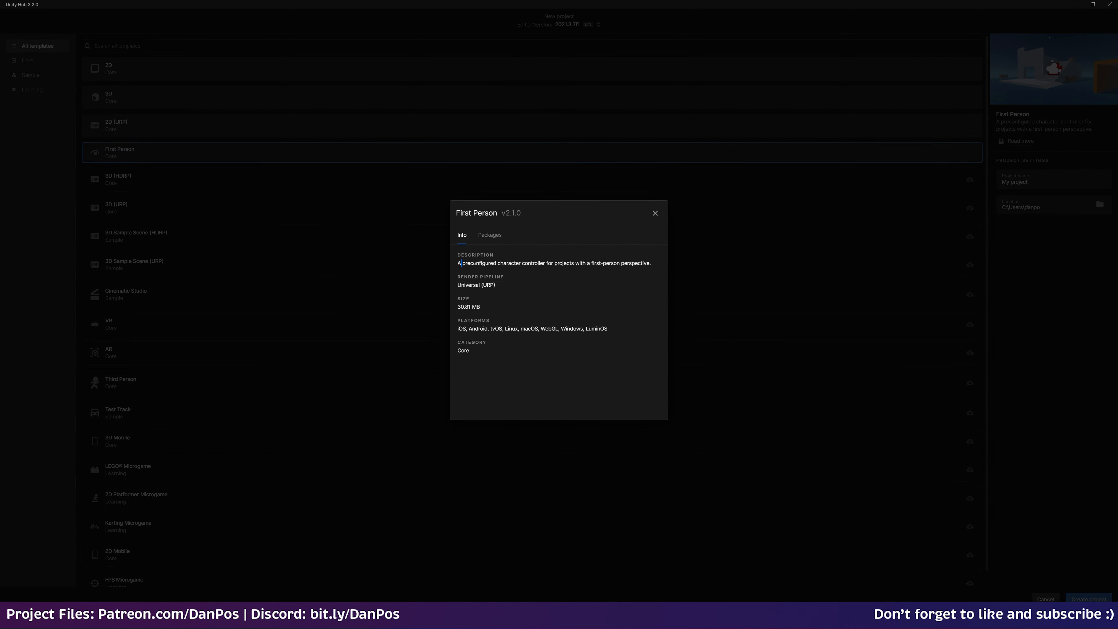
Review the First Person template's description, render pipeline and included packages, and close its details.
left_click_drag(475, 264, 551, 264)
left_click(565, 264)
left_click_drag(504, 284, 451, 284)
left_click(489, 236)
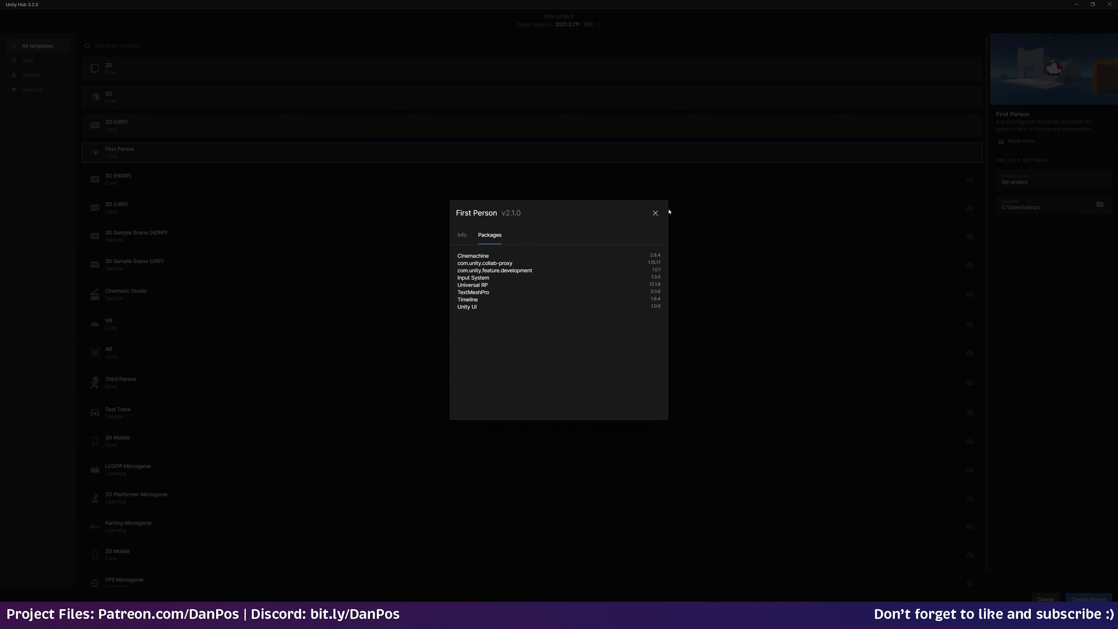
left_click(655, 213)
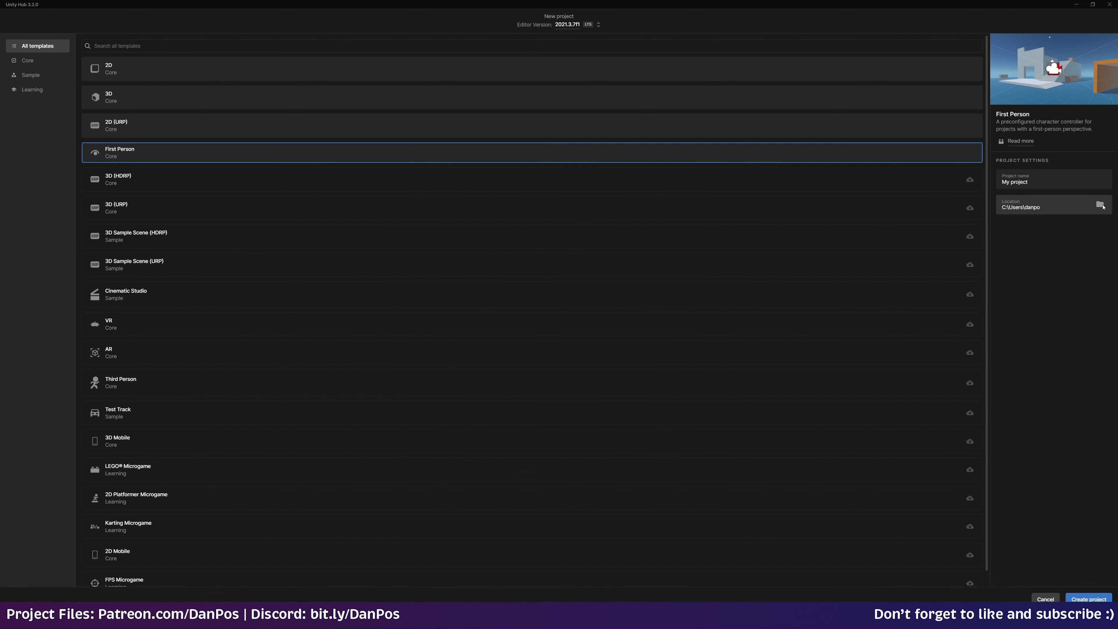
Set the new project's location to the folder F:\Unity\Unity Projects.
left_click(1101, 205)
scroll(40, 255, "down", 1)
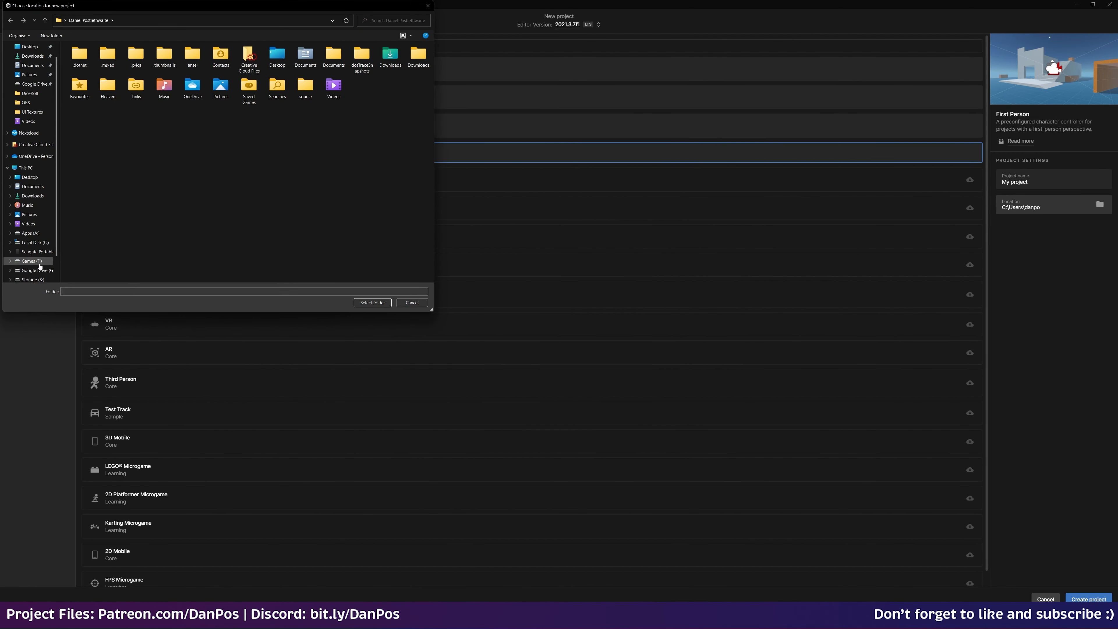
left_click(38, 253)
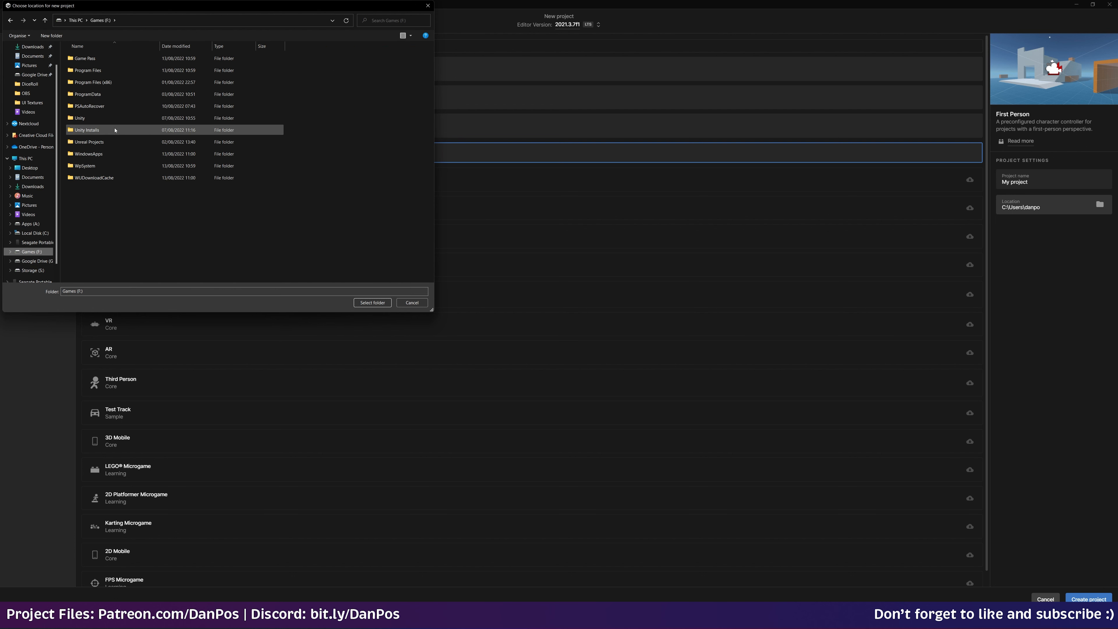
double_click(106, 118)
double_click(102, 70)
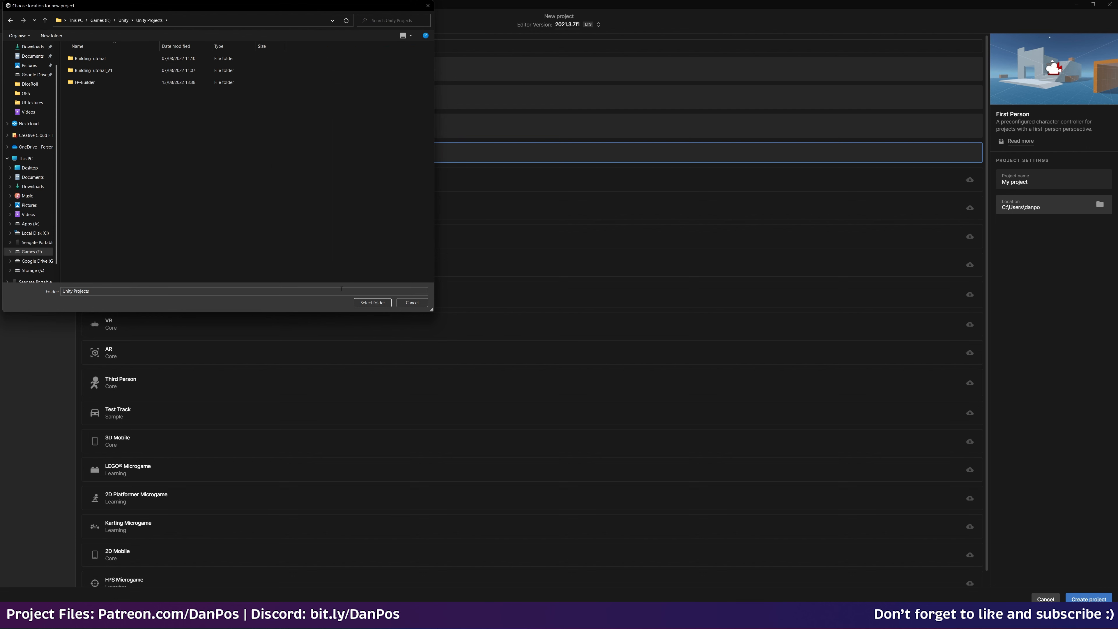
left_click(373, 303)
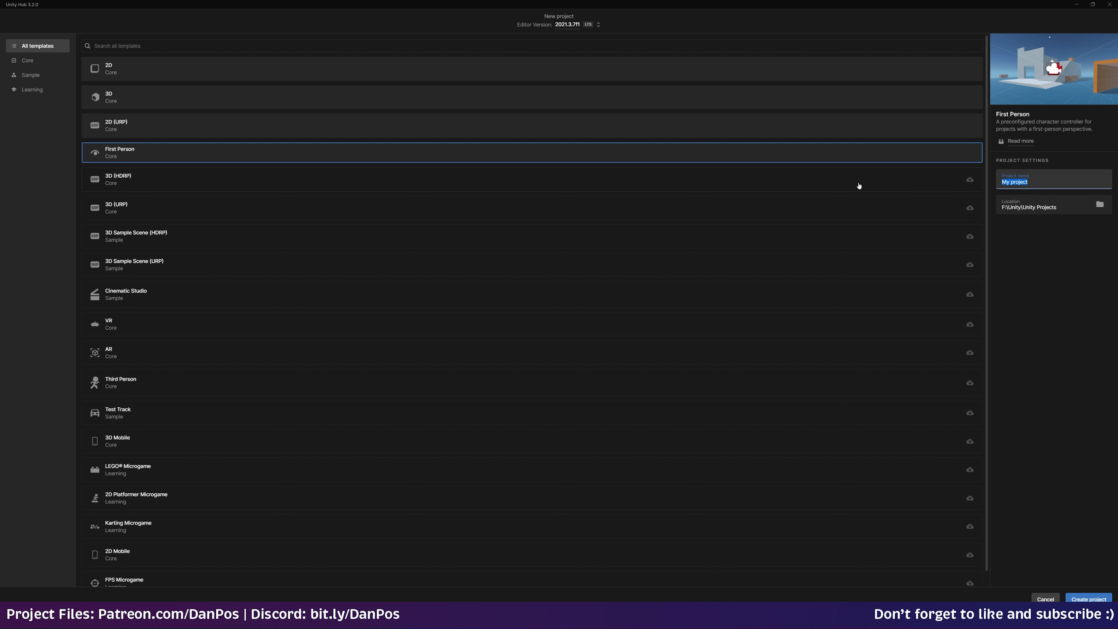
Name the project BuildTutorialSeries and create it from the First Person template.
type("BuildTuito")
type("topr")
key("BackSpace")
type("rialSeries")
left_click(187, 155)
left_click(1083, 598)
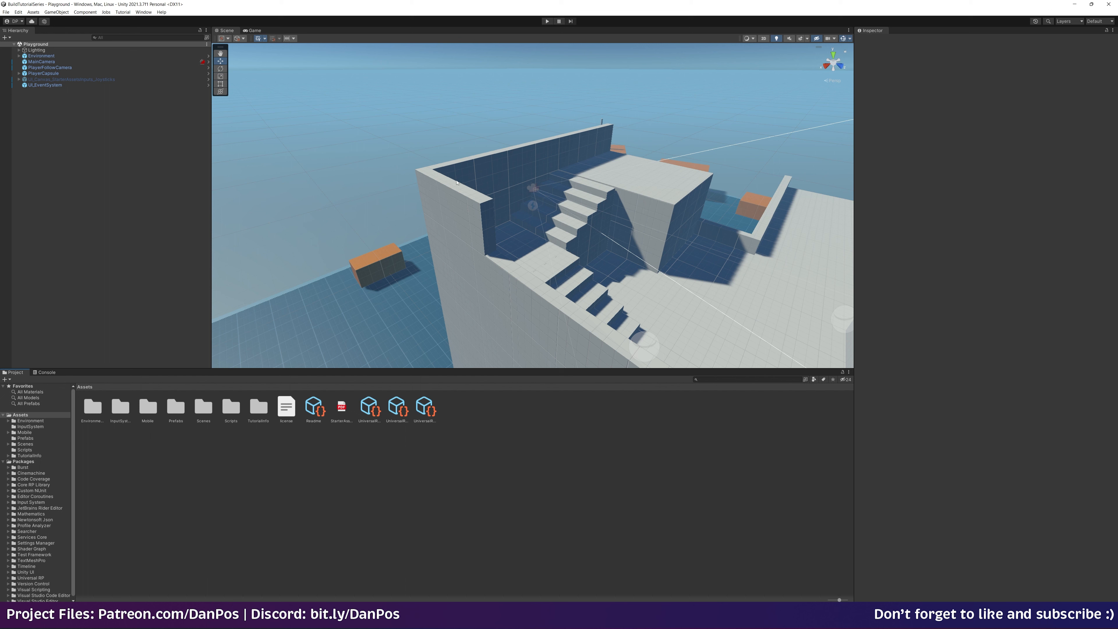
Inspect the Starter Assets documentation file and the First Person template's Readme asset.
left_click(342, 407)
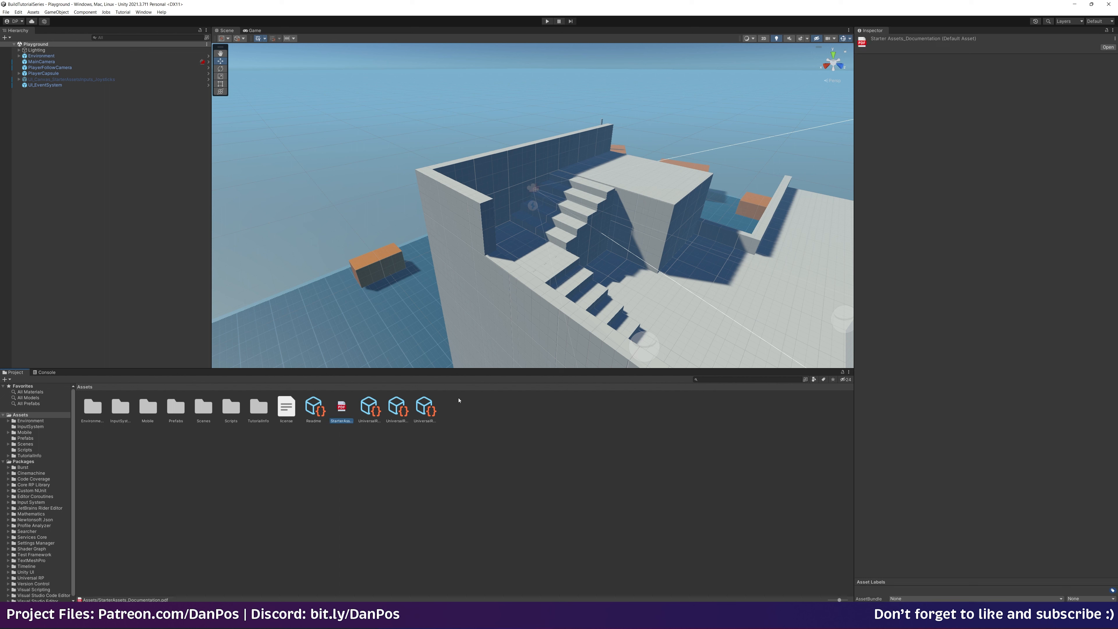
left_click(325, 410)
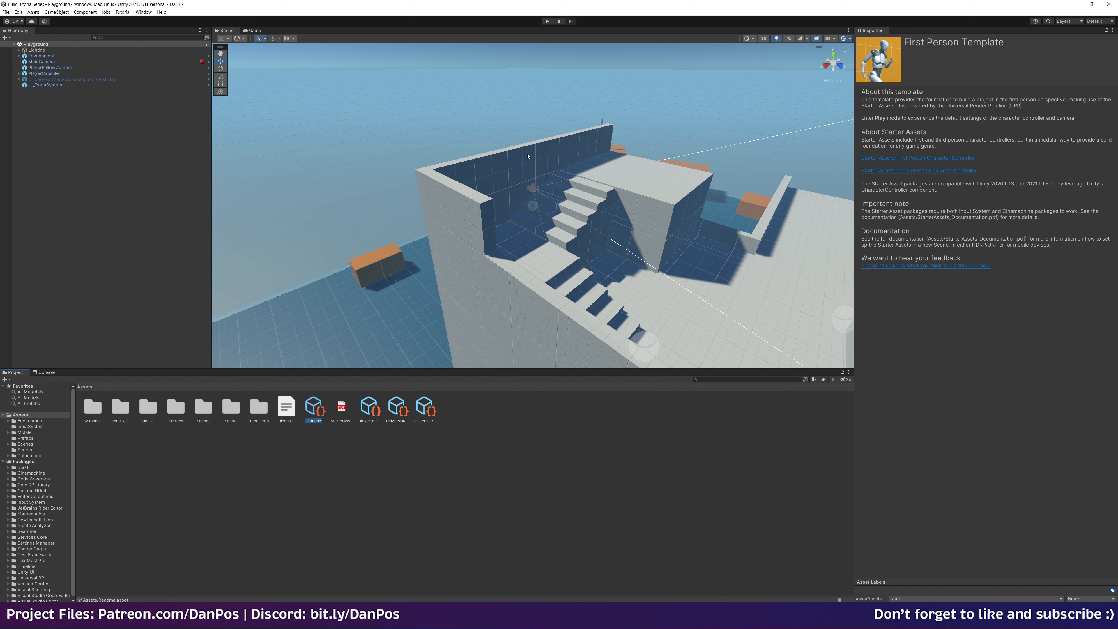
left_click(318, 443)
Delete the StarterAssets_Documentation PDF, Readme and license files and the TutorialInfo and Mobile folders, and return to the project's assets.
left_click(343, 408)
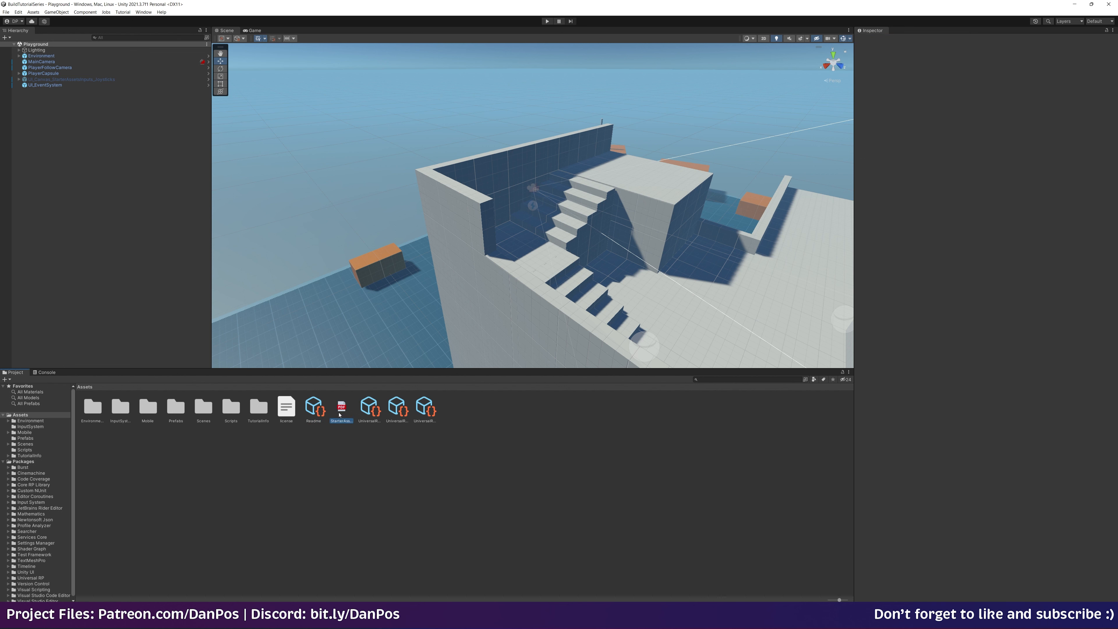
left_click(314, 410)
left_click(288, 410, "ctrl")
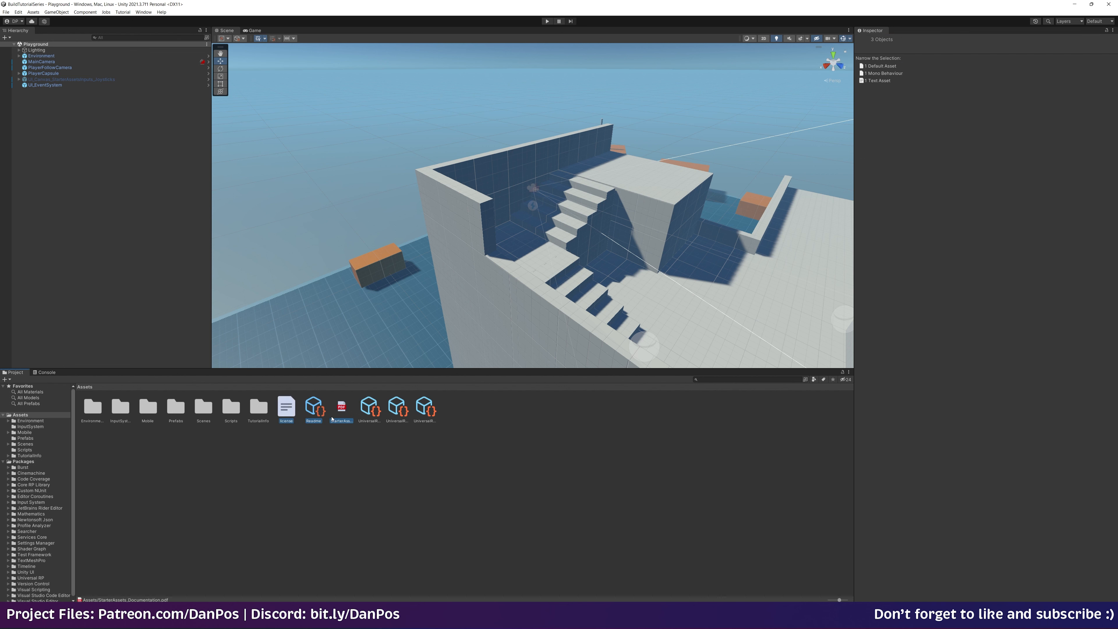
left_click(259, 410, "ctrl")
left_click(148, 412, "ctrl")
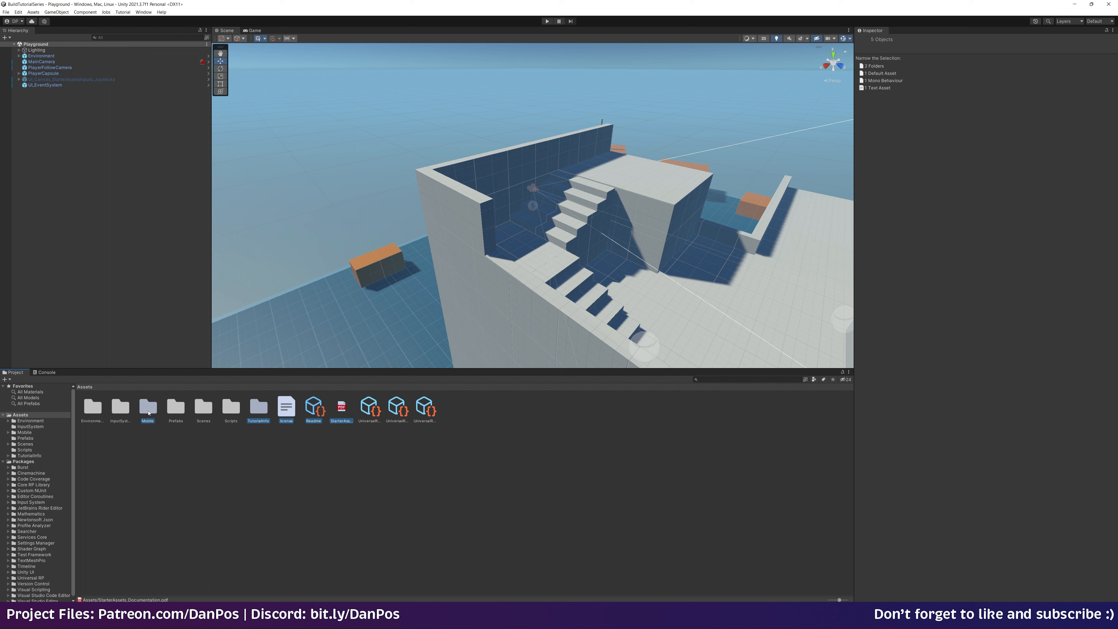
key("Delete")
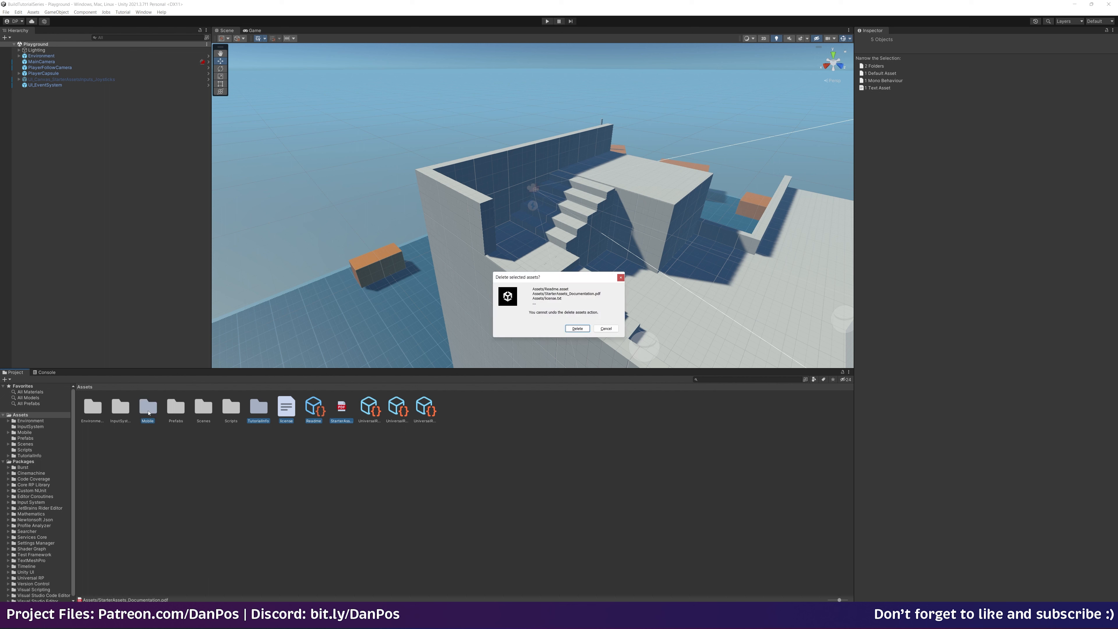
key("Return")
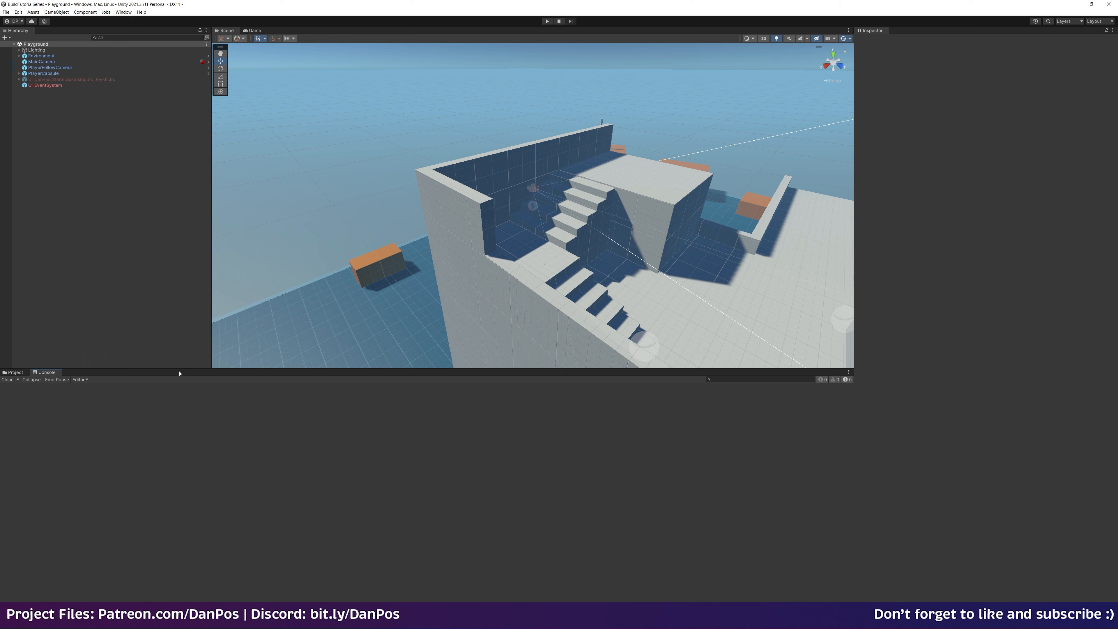
left_click(15, 373)
Rearrange the editor layout with the Hierarchy beside the Project window and the Console below the Inspector, and enlarge the Scene view.
left_click(1098, 21)
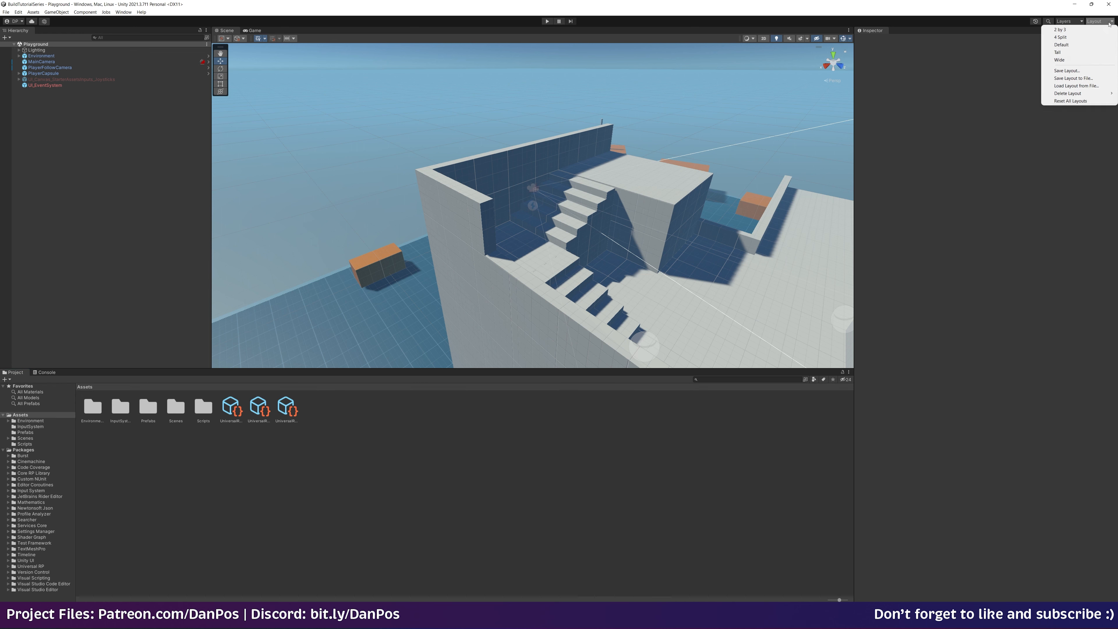
left_click(1060, 60)
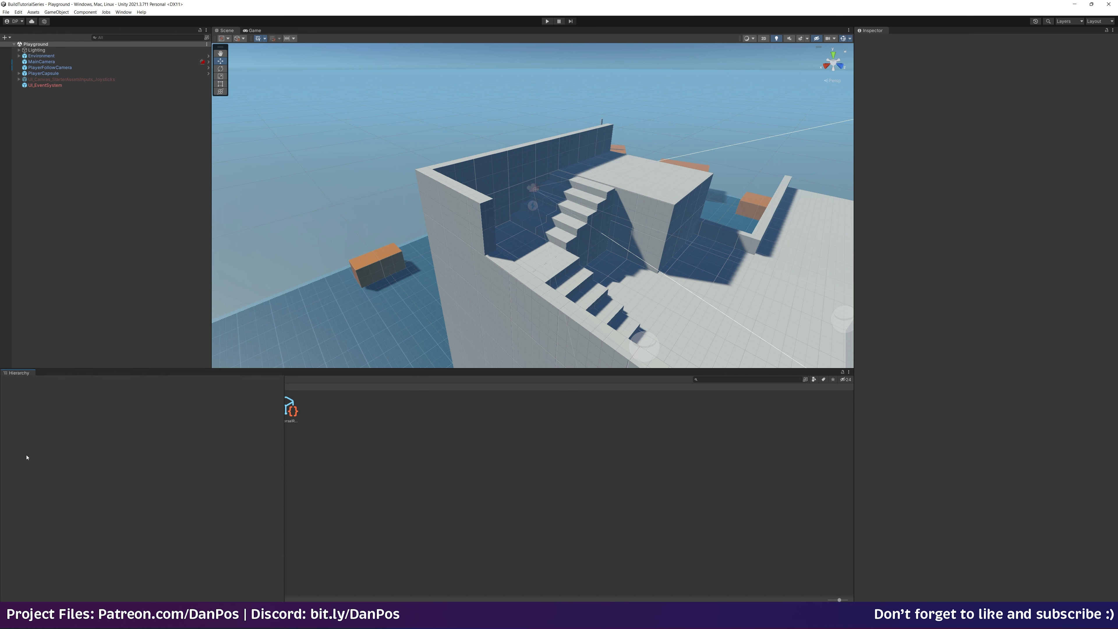
left_click_drag(284, 431, 123, 430)
left_click_drag(173, 373, 905, 494)
left_click_drag(879, 411, 876, 368)
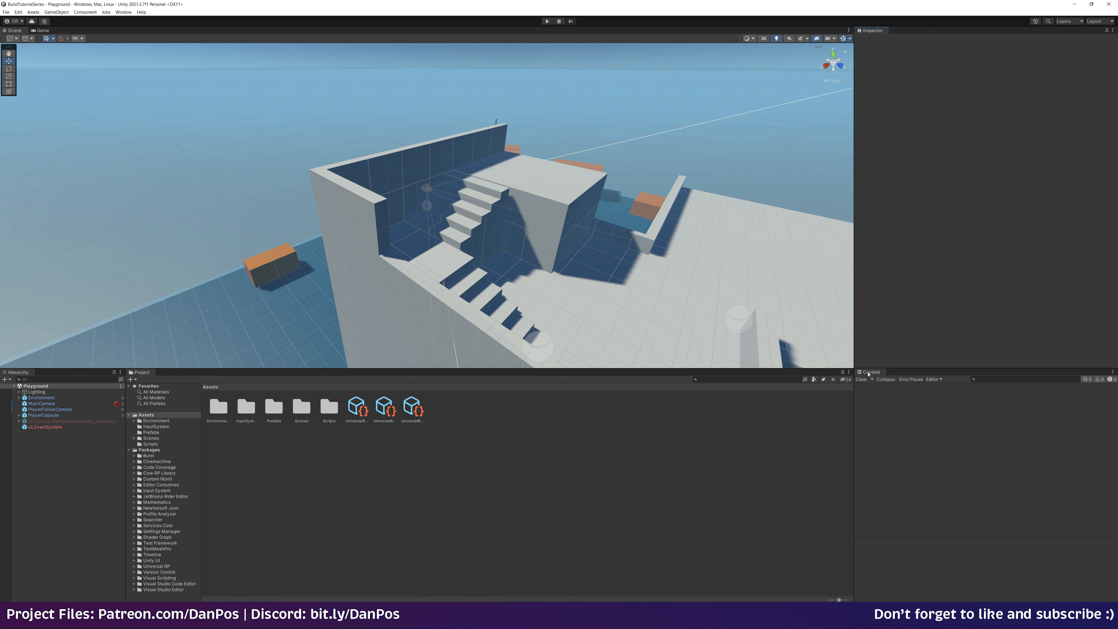
left_click_drag(160, 369, 161, 416)
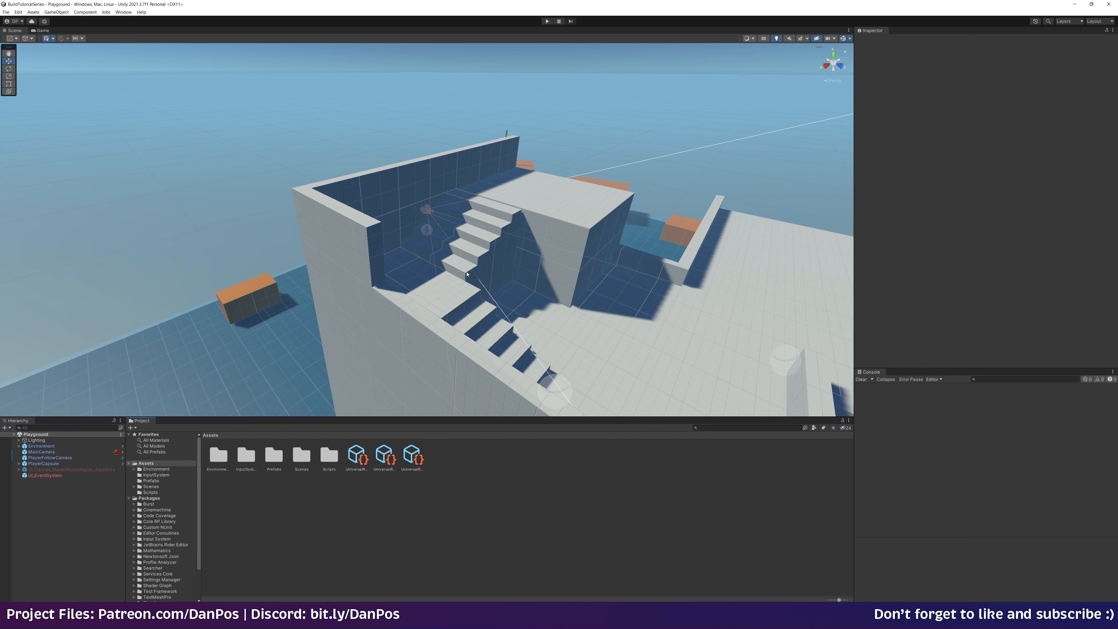
left_click_drag(852, 303, 890, 304)
right_click_drag(560, 304, 546, 304)
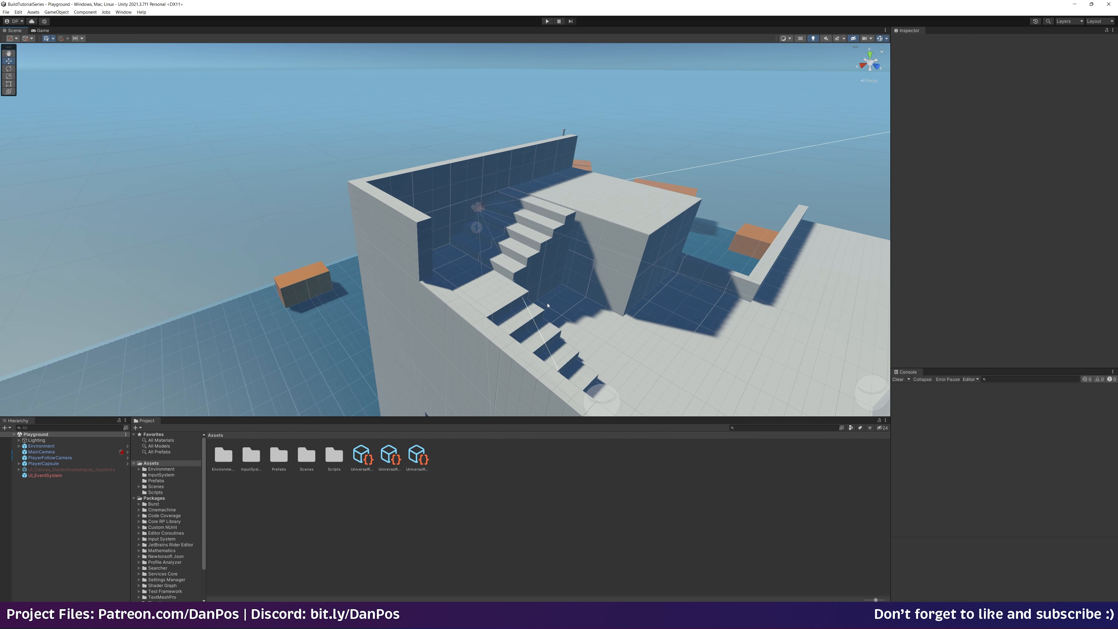
key("space")
key("w")
right_click_drag(534, 314, 554, 310)
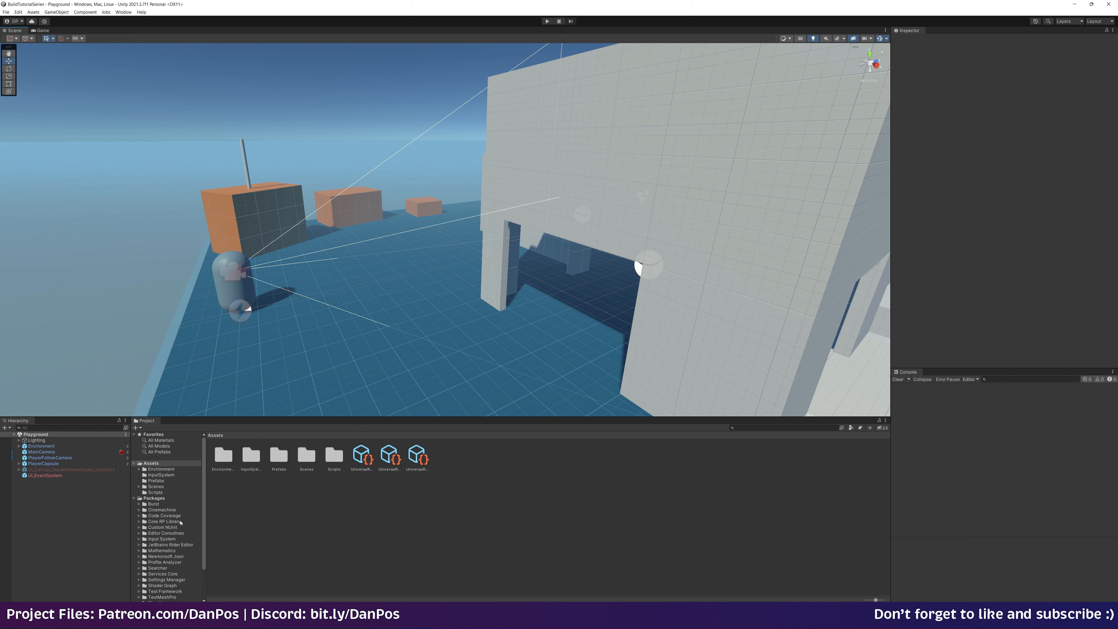
Create a folder named BuildSystemScripts directly under Assets.
left_click(135, 498)
right_click(455, 504)
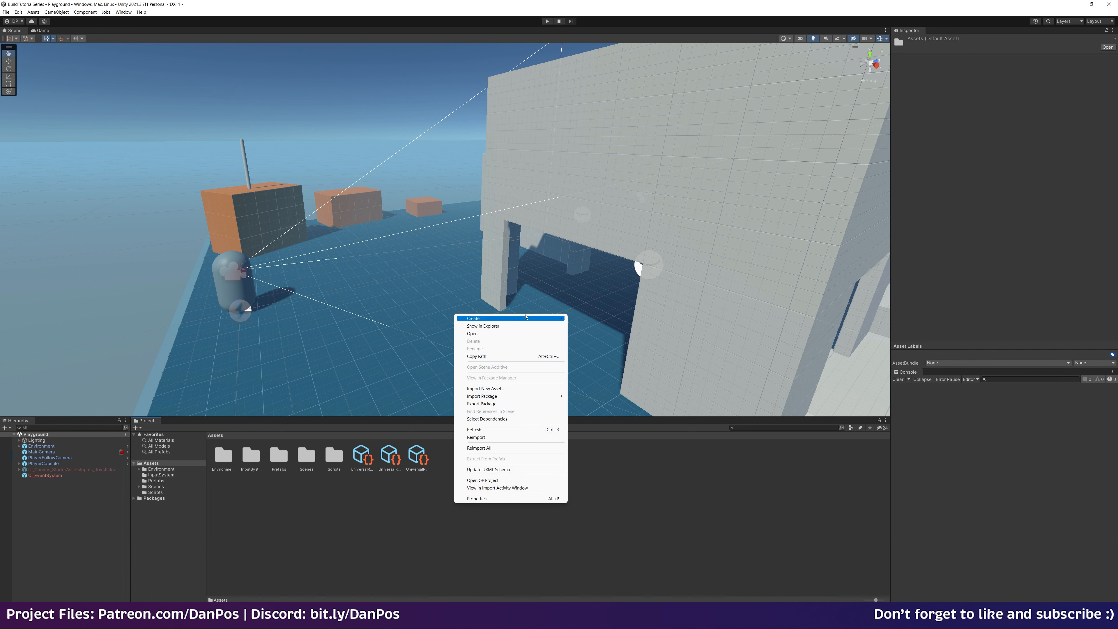
mouse_move(484, 317)
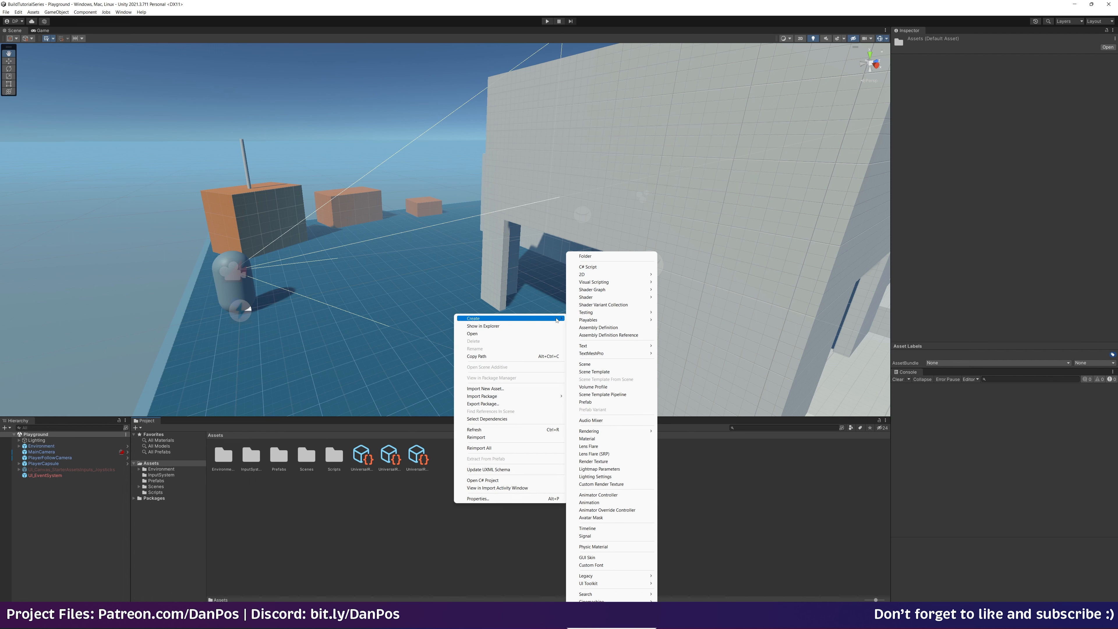
left_click(601, 256)
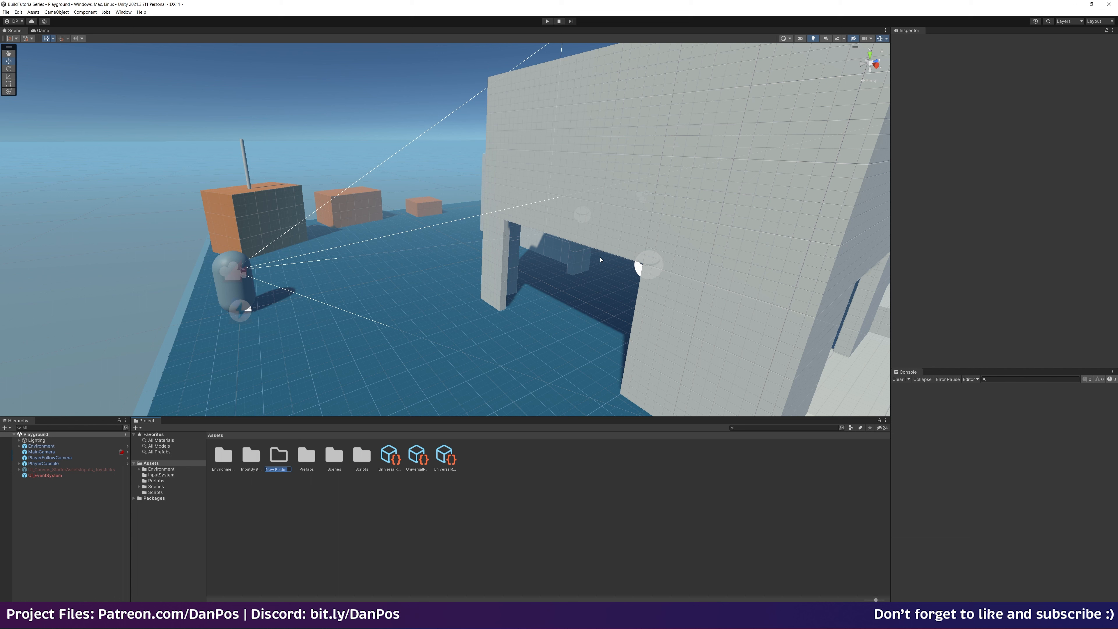
type("BuildSystemScripts")
key("Return")
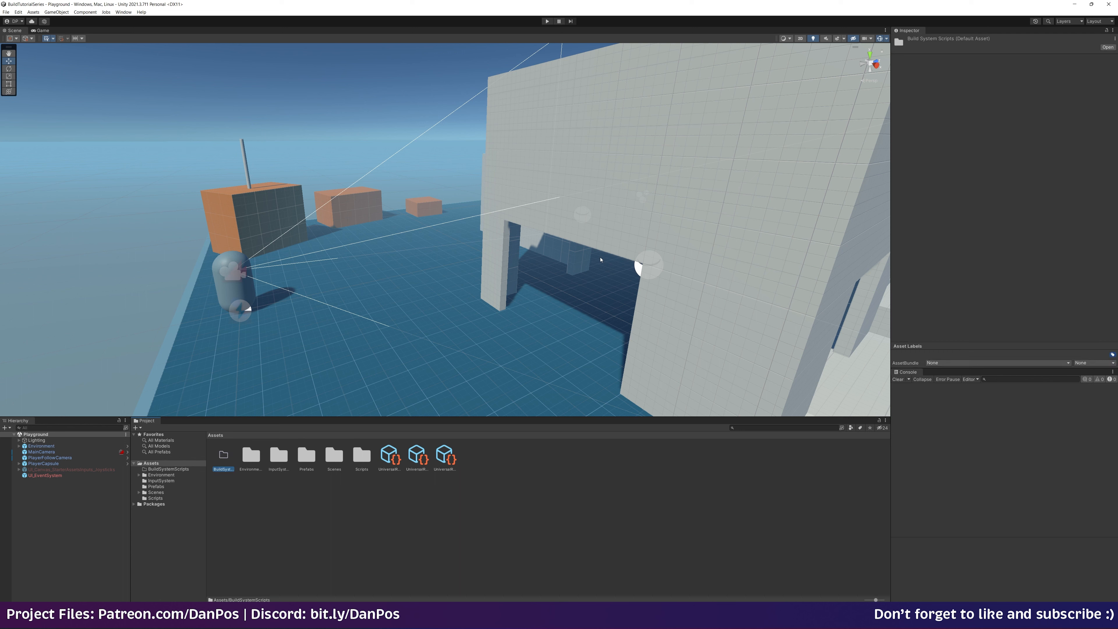
Create a C# script named BuildTool inside the BuildSystemScripts folder.
double_click(220, 458)
right_click(308, 481)
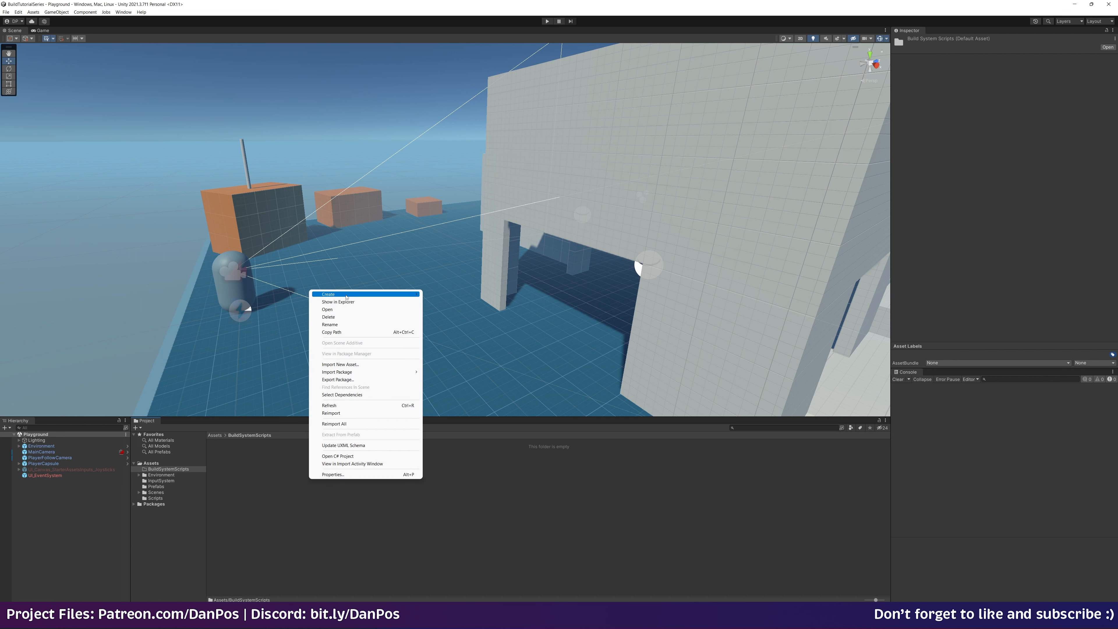
mouse_move(346, 295)
left_click(453, 271)
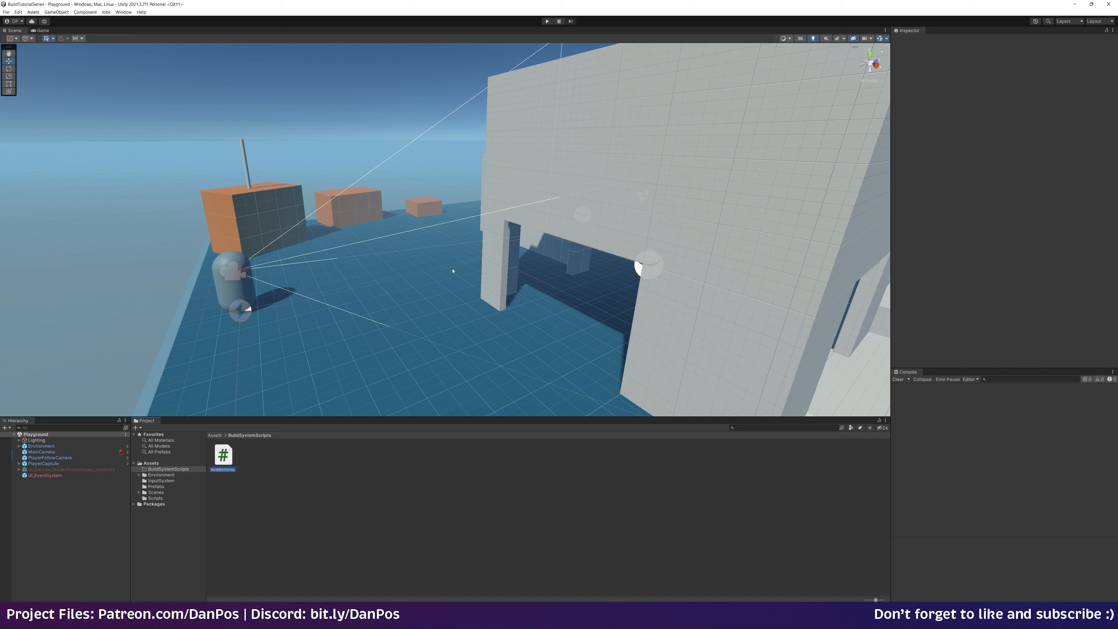
type("N")
type("uildToo")
type("l")
key("Return")
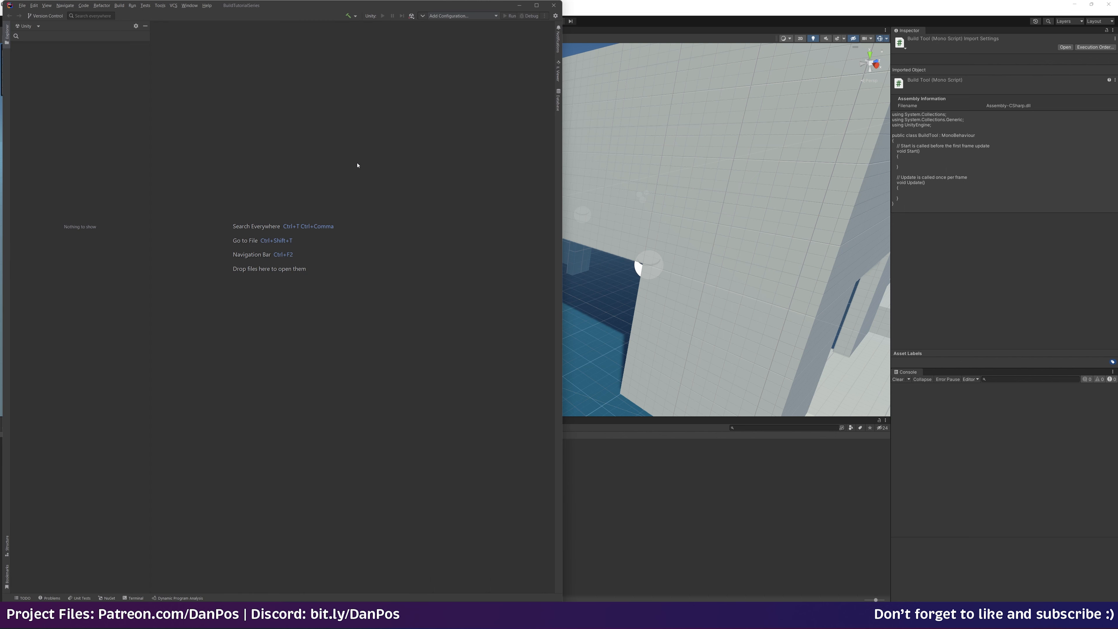
In the BuildTool script in Rider, enlarge the code text and remove the default Start and Update methods.
scroll(199, 206, "up", 14, "ctrl")
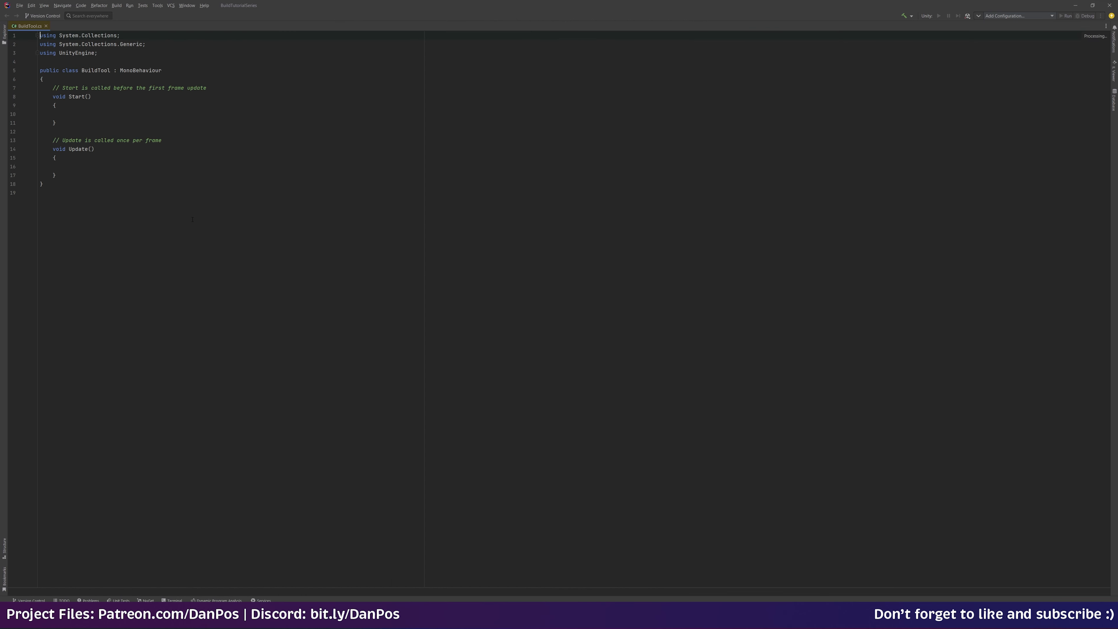
scroll(199, 206, "up", 7, "ctrl")
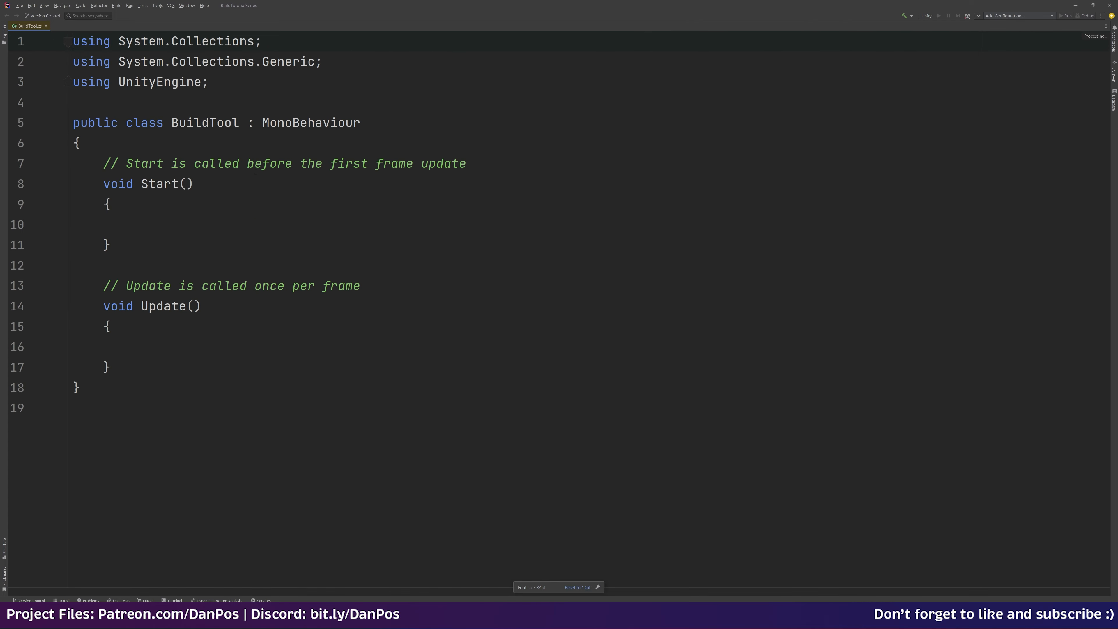
scroll(478, 393, "down", 3, "ctrl")
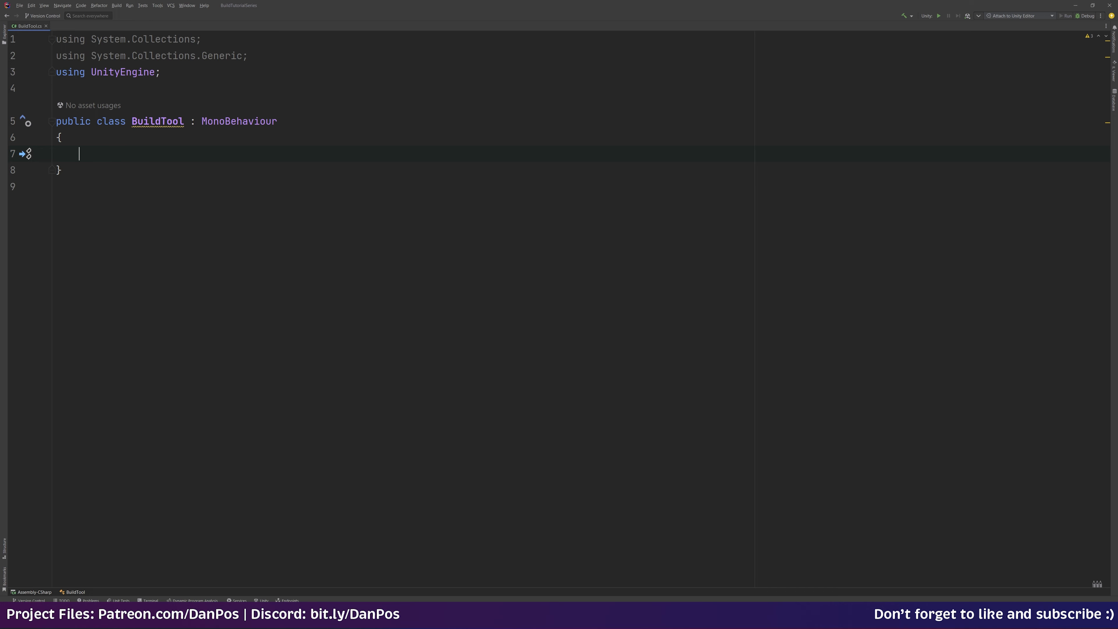
Declare a serialized private float field named _rayDistance in the BuildTool class.
type("[Seria")
key("Return")
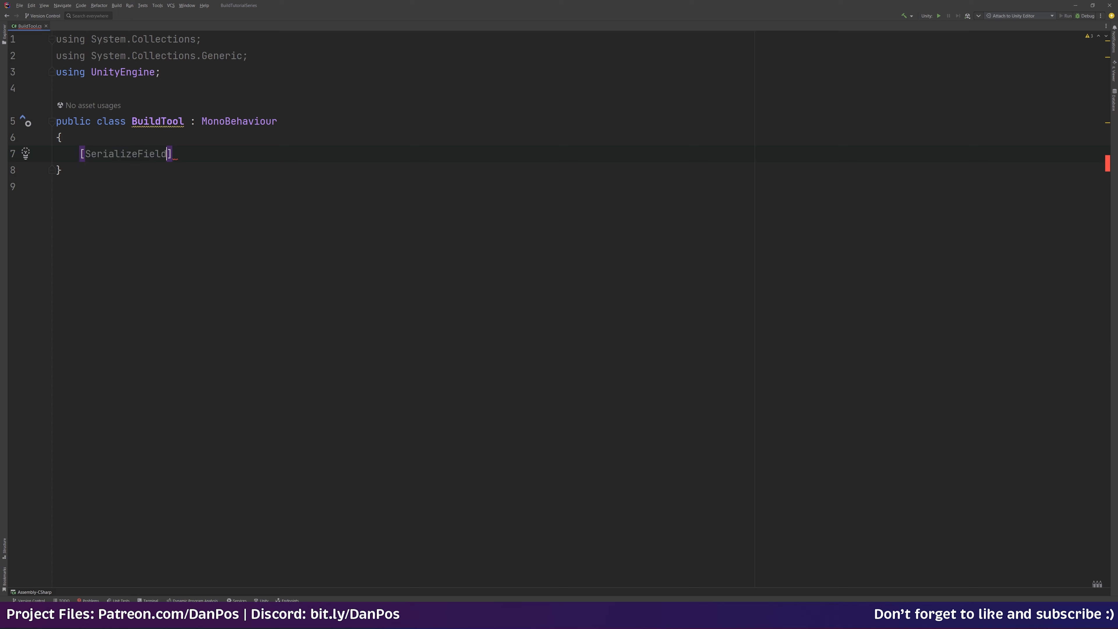
type("priv")
key("Return")
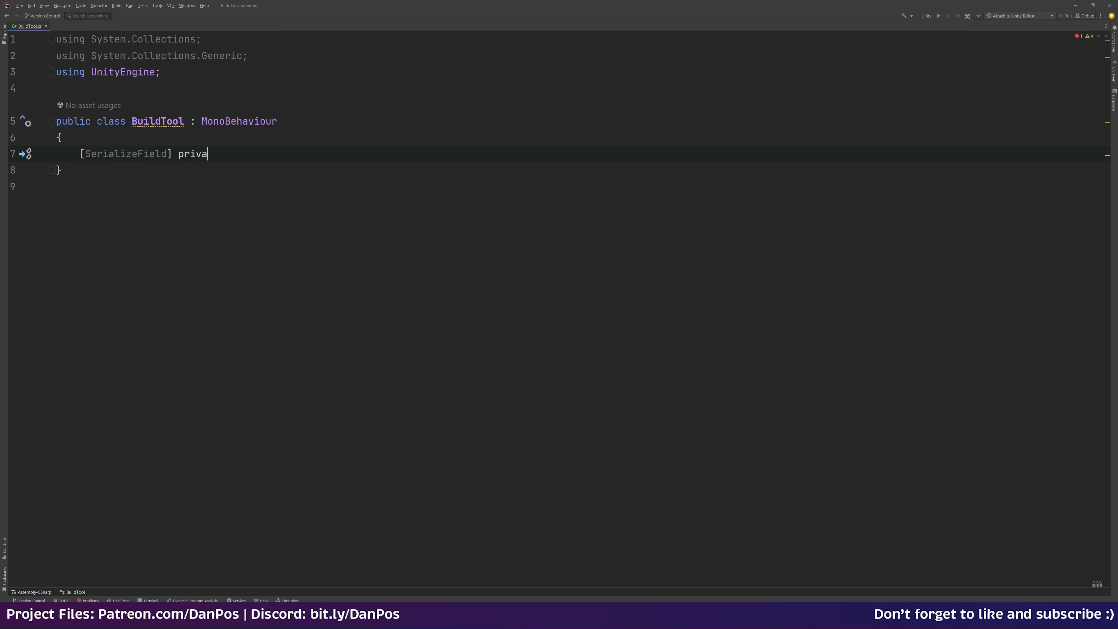
type("float _ra")
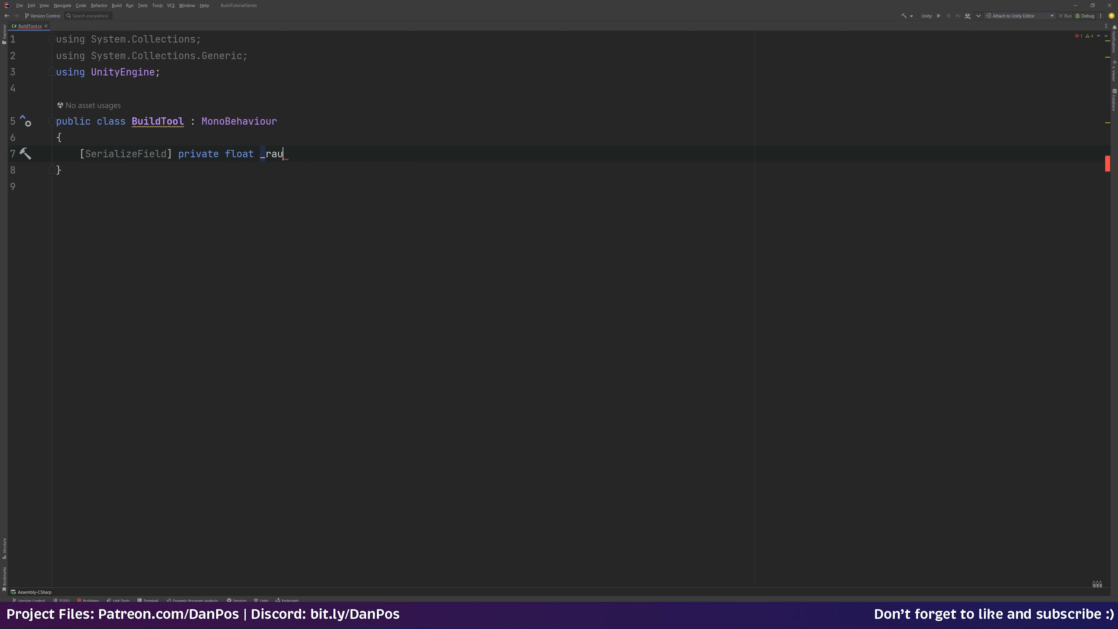
type("yDistance;")
key("Return")
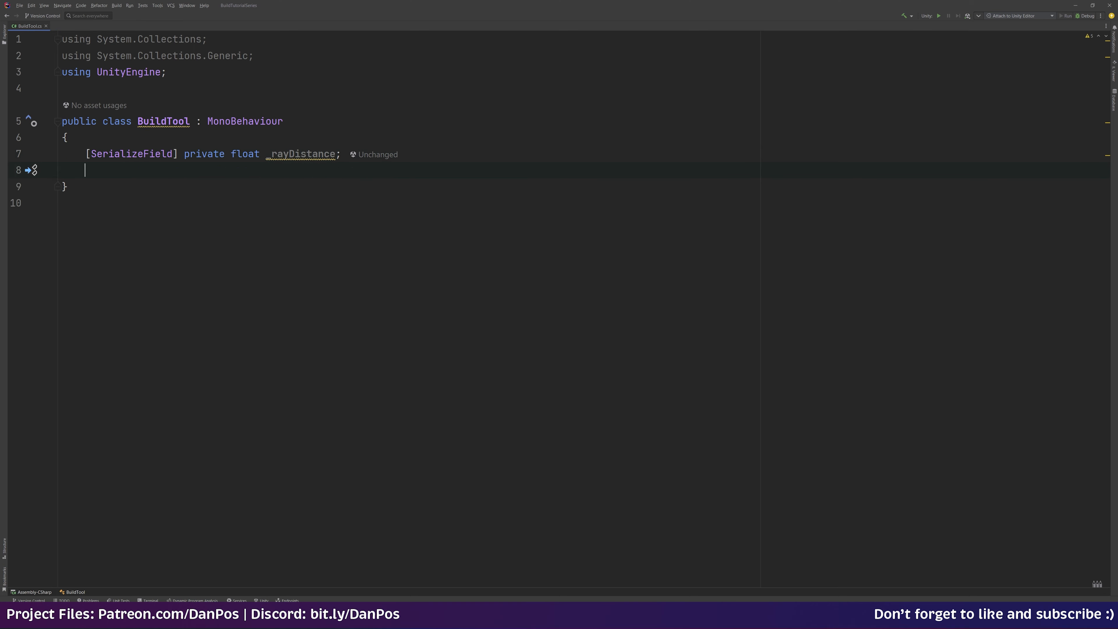
Declare a second serialized private field of type LayerMask below _rayDistance.
type("[SerializeField] privatye")
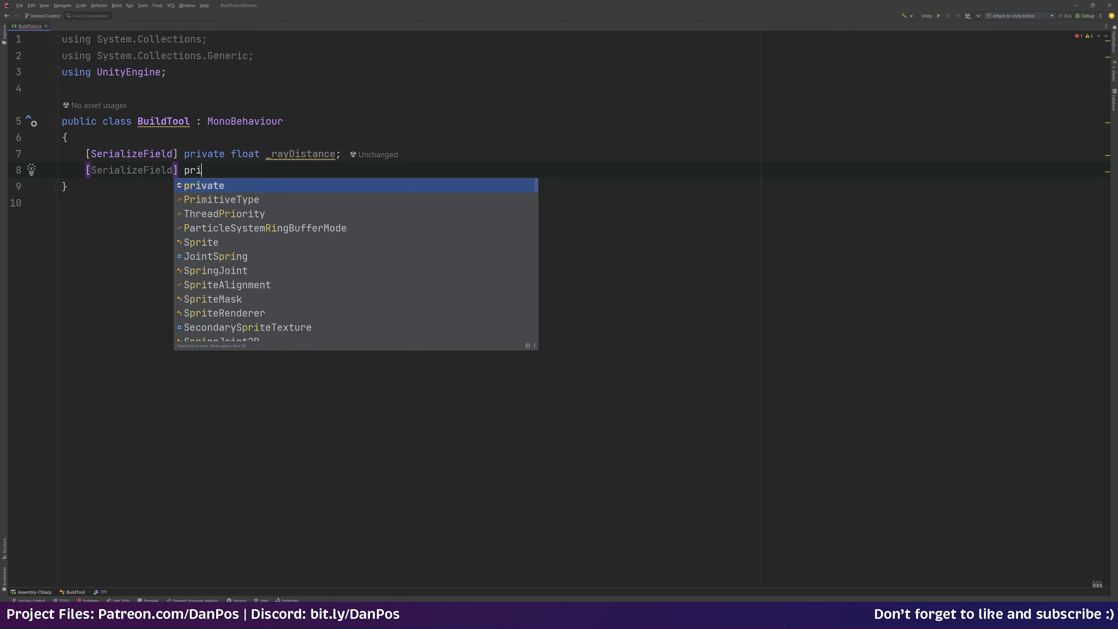
key("BackSpace")
key("BackSpace")
type("e LayerMask")
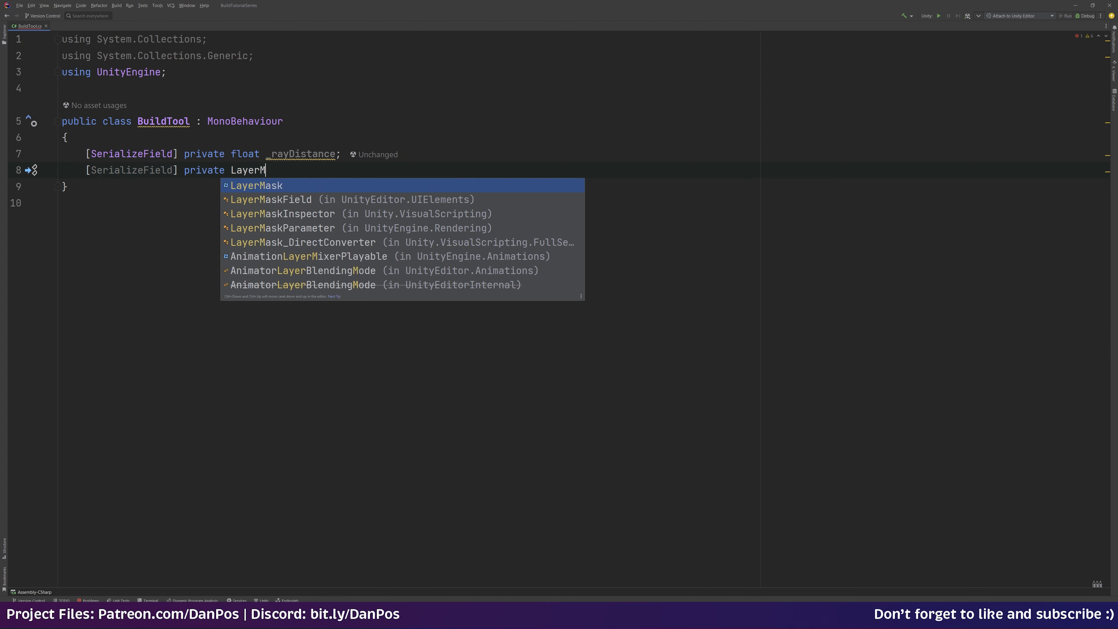